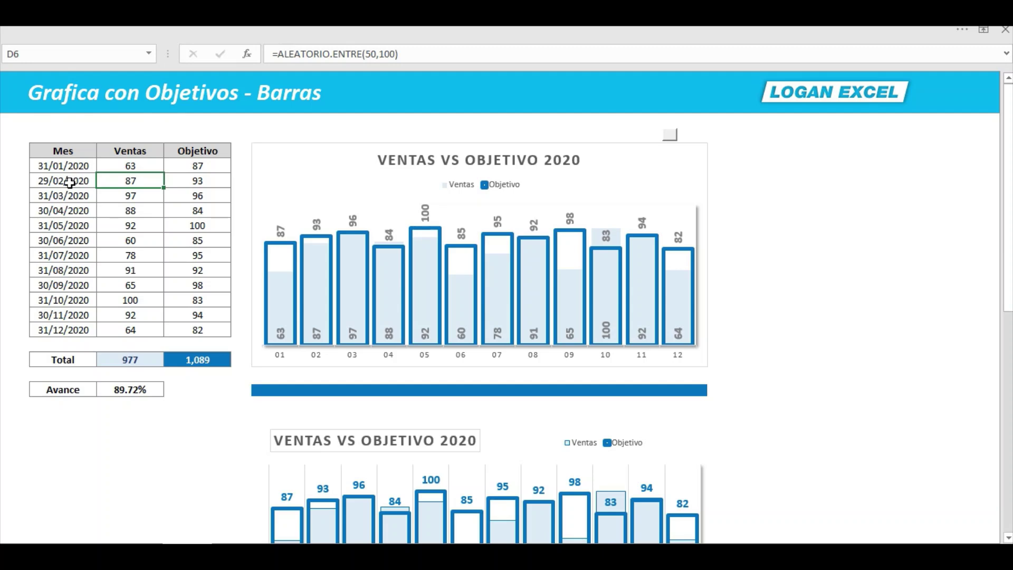
Recalculate the random data with F9 and reveal the Total Ventas and progress KPI boxes.
key("F9")
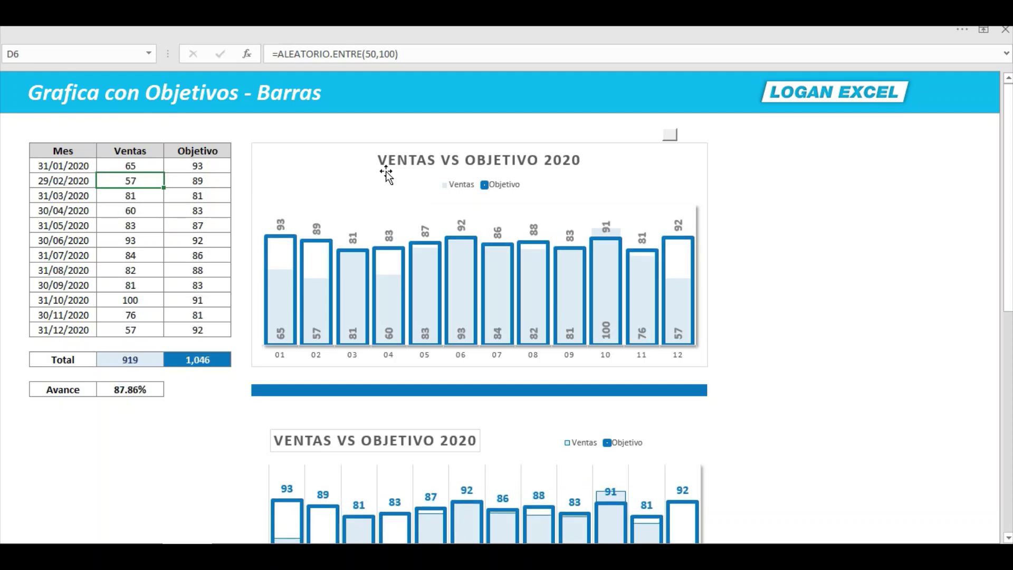
key("F9")
key("F9")
key("F9")
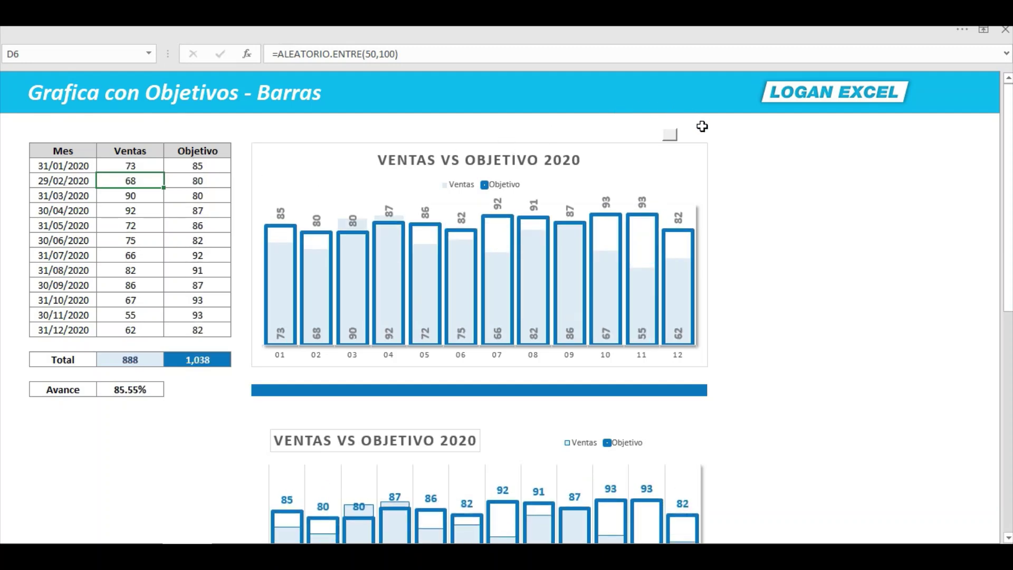
left_click(677, 136)
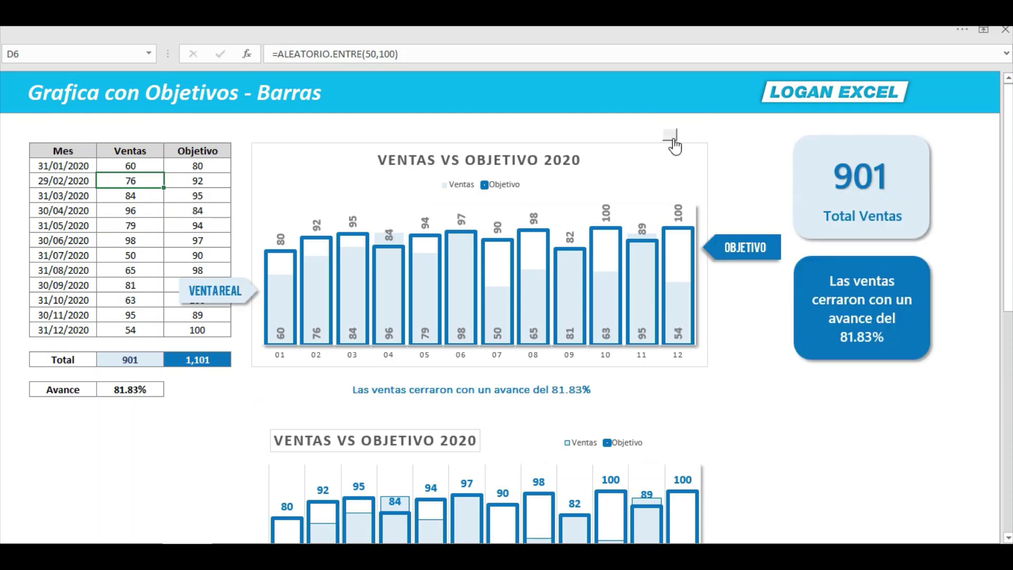
scroll(749, 371, "down", 2)
scroll(749, 371, "down", 2)
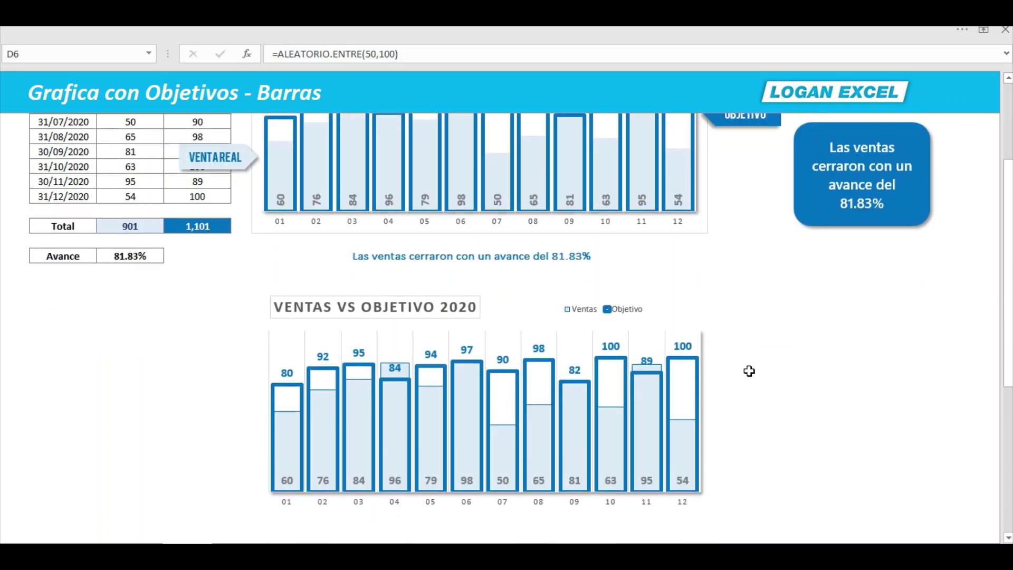
scroll(749, 371, "down", 4)
scroll(749, 370, "down", 2)
scroll(749, 371, "up", 1)
scroll(749, 371, "up", 2)
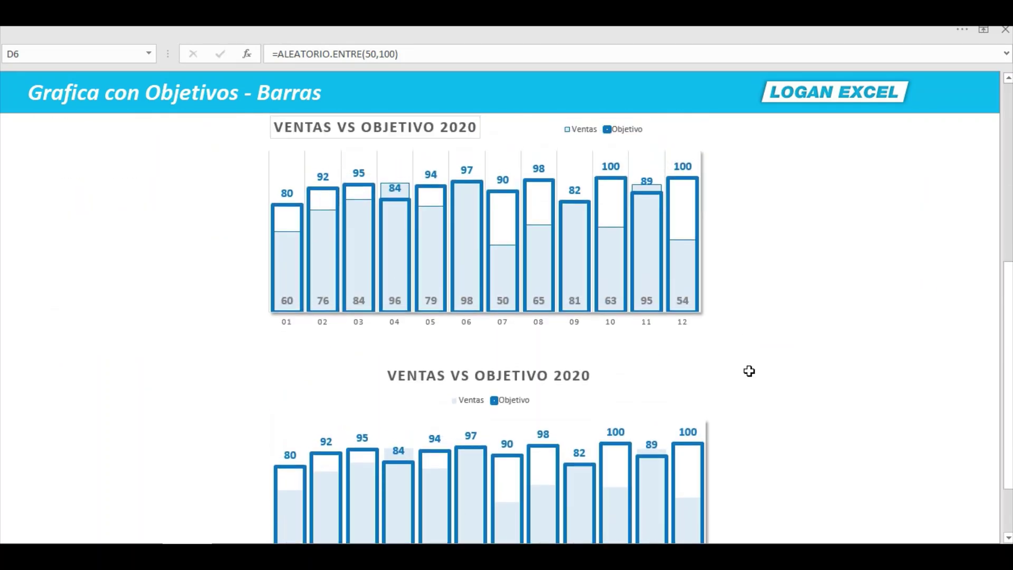
scroll(749, 371, "up", 2)
scroll(749, 371, "up", 2)
scroll(749, 370, "up", 2)
scroll(749, 371, "up", 1)
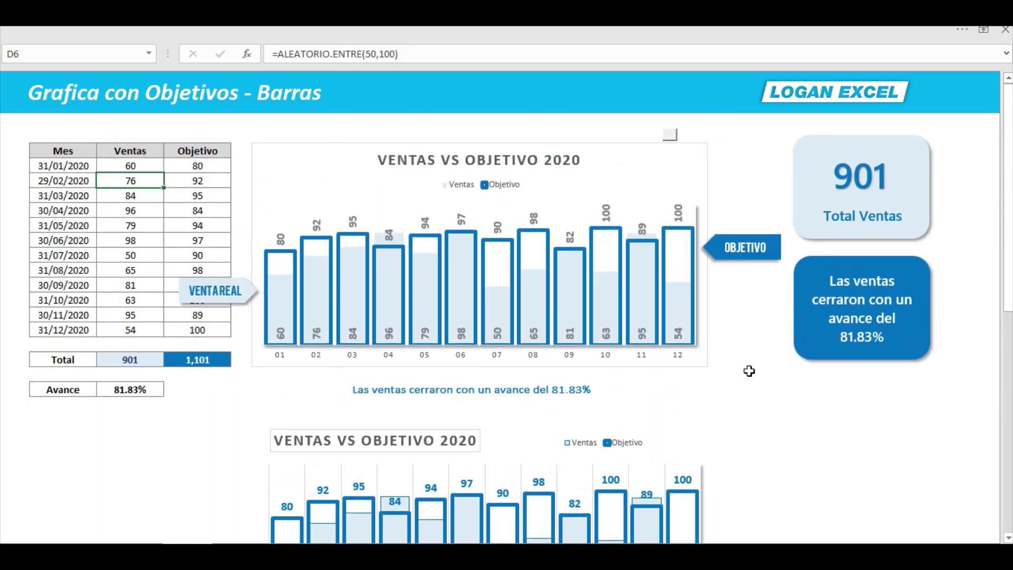
Recalculate the random sales and target values several more times with F9.
key("F9")
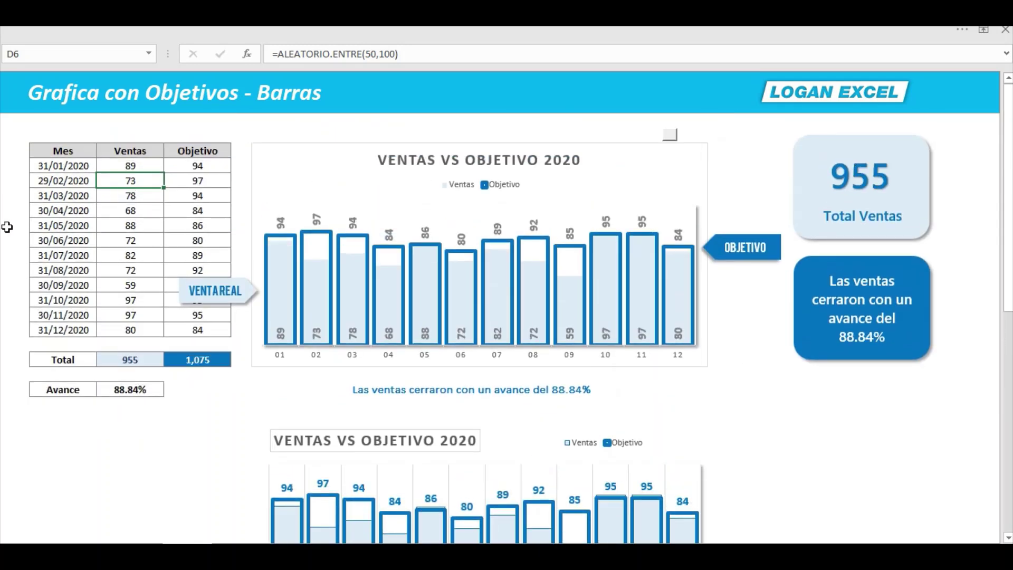
key("F9")
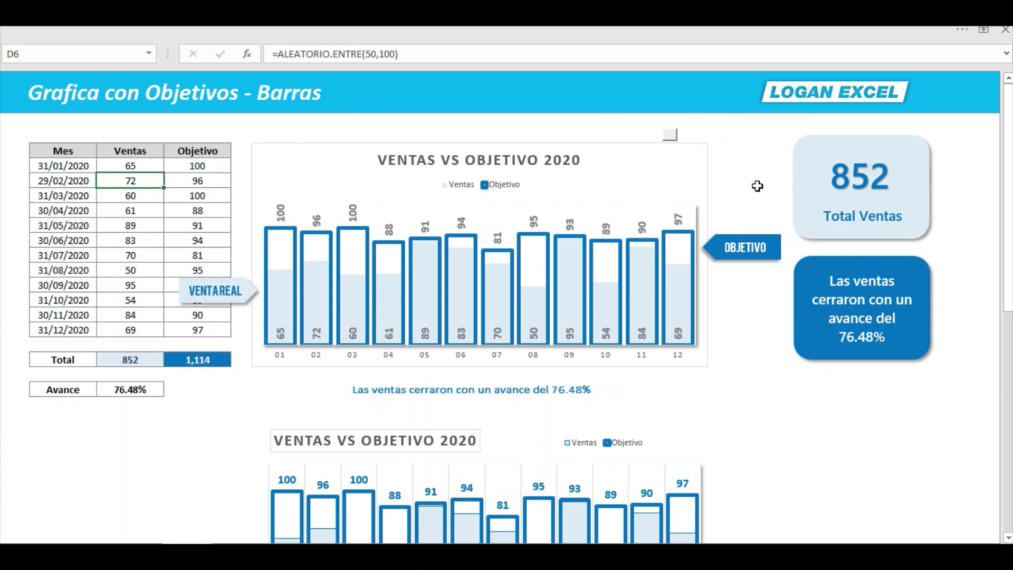
key("F9")
key("F9")
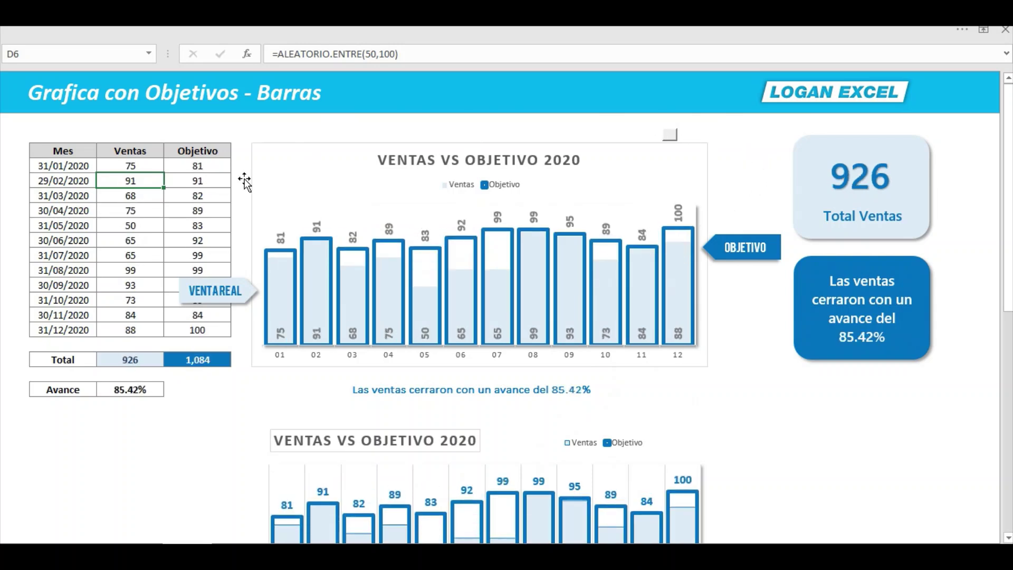
key("F9")
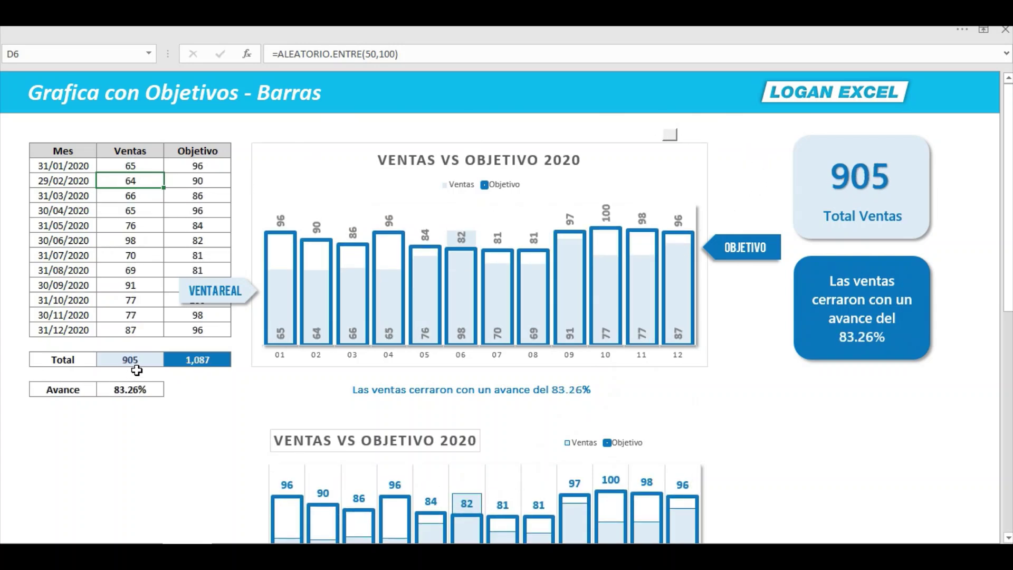
left_click(136, 376)
key("F9")
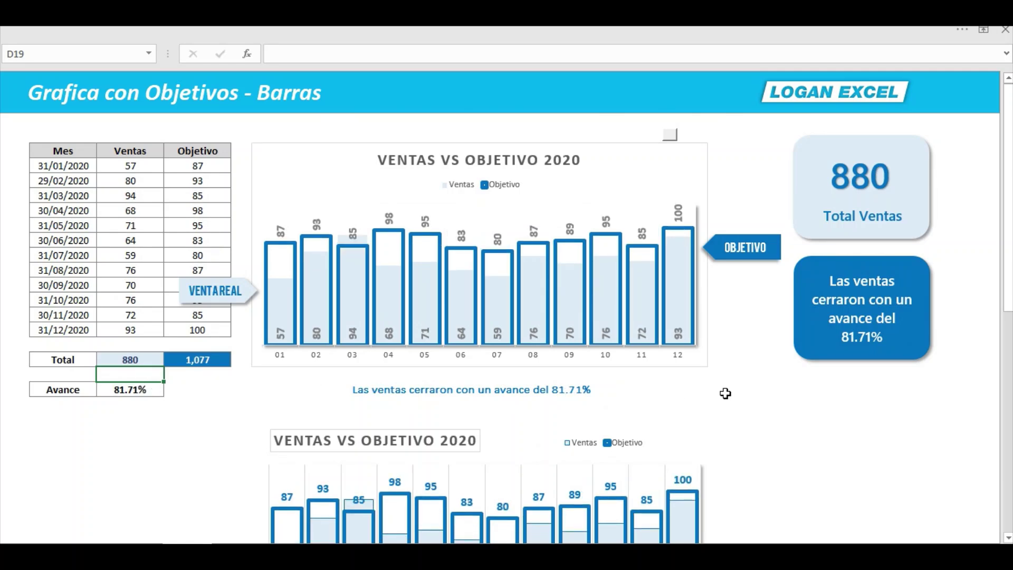
key("F9")
scroll(742, 385, "down", 1)
Try selecting the Mes, Ventas and Objetivo columns one by one, then clear the selection.
scroll(742, 385, "down", 1)
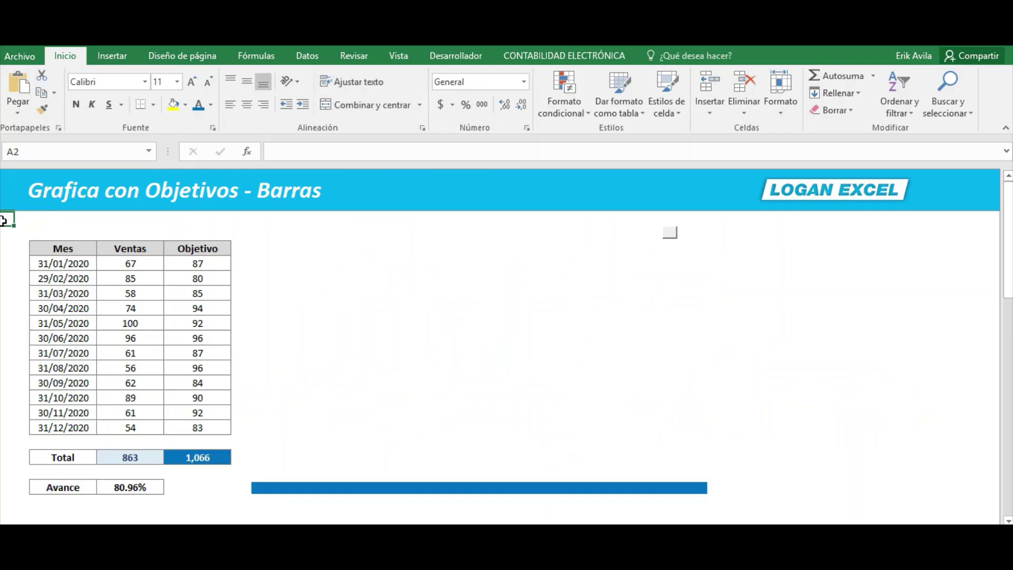
left_click(289, 246)
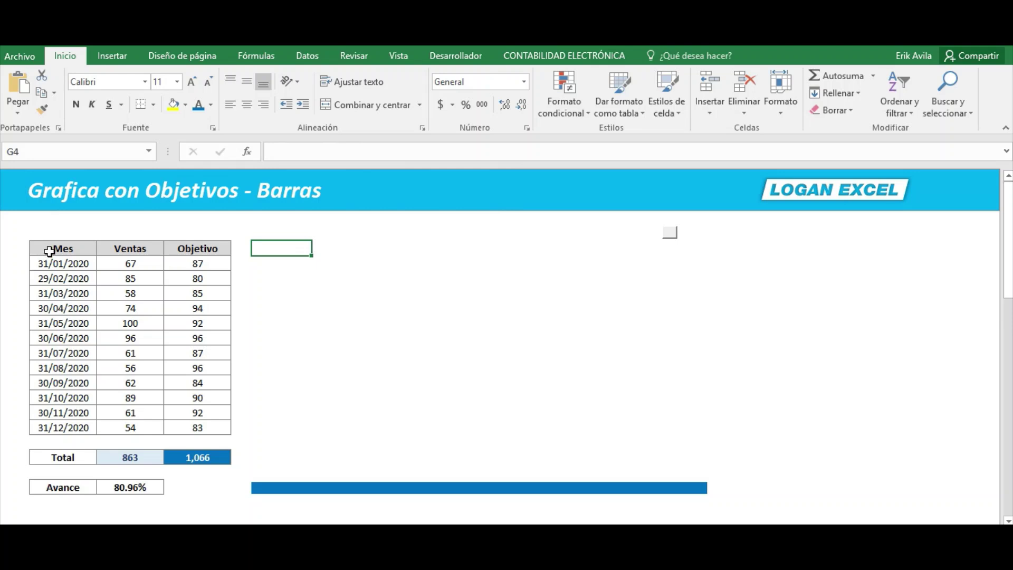
left_click_drag(49, 251, 42, 427)
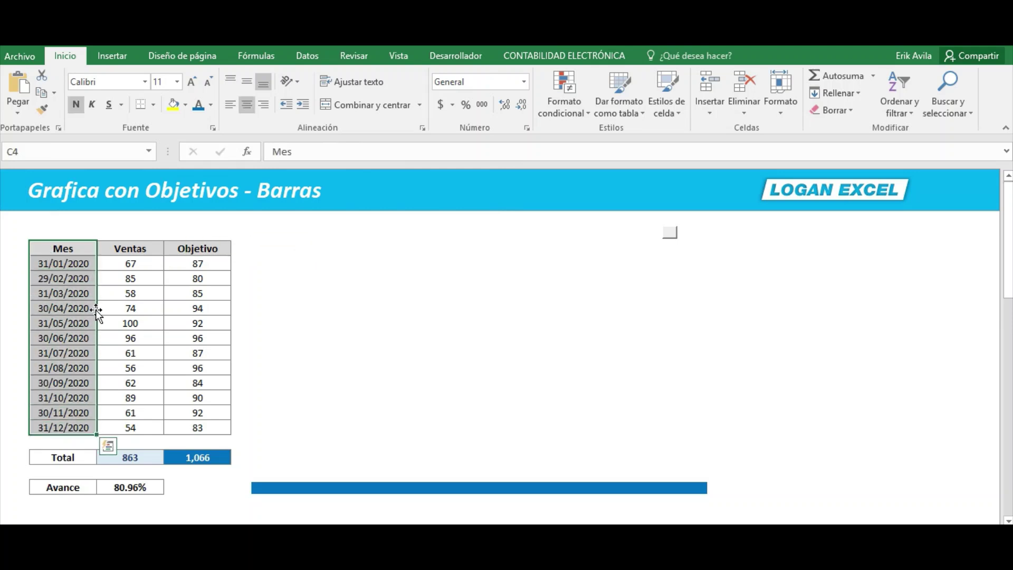
left_click_drag(130, 248, 128, 427)
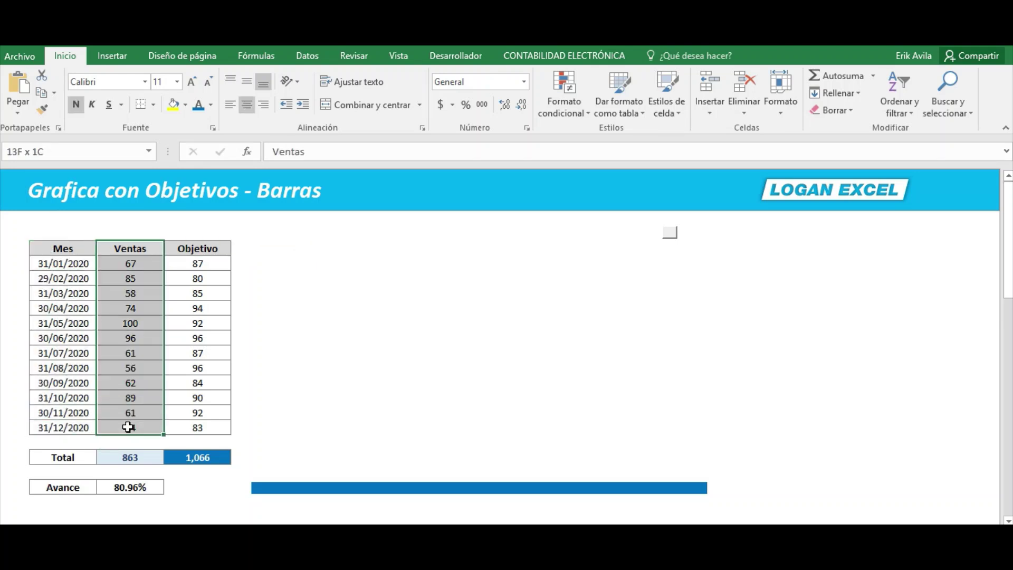
left_click_drag(198, 248, 206, 427)
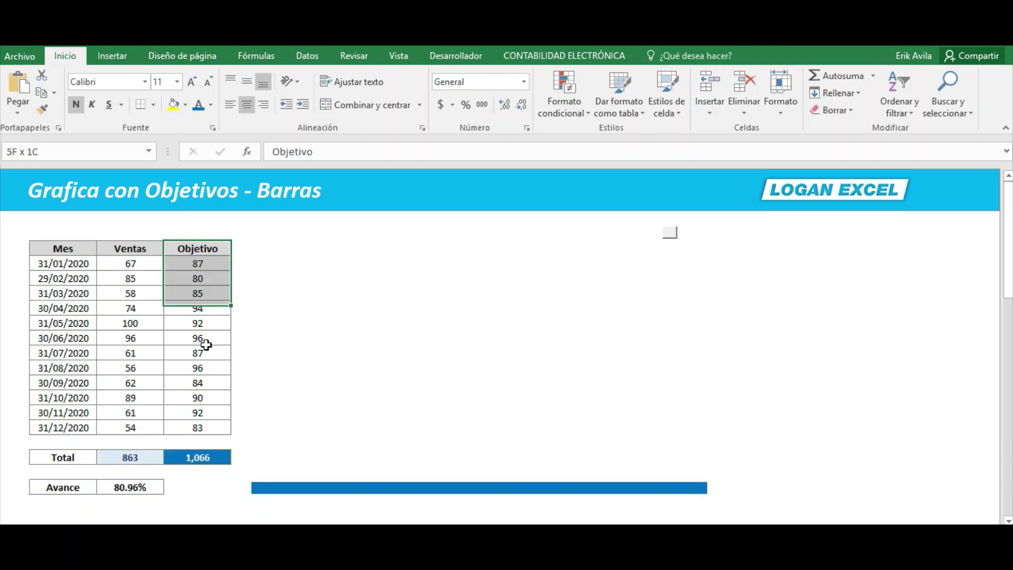
left_click(304, 347)
left_click(20, 266)
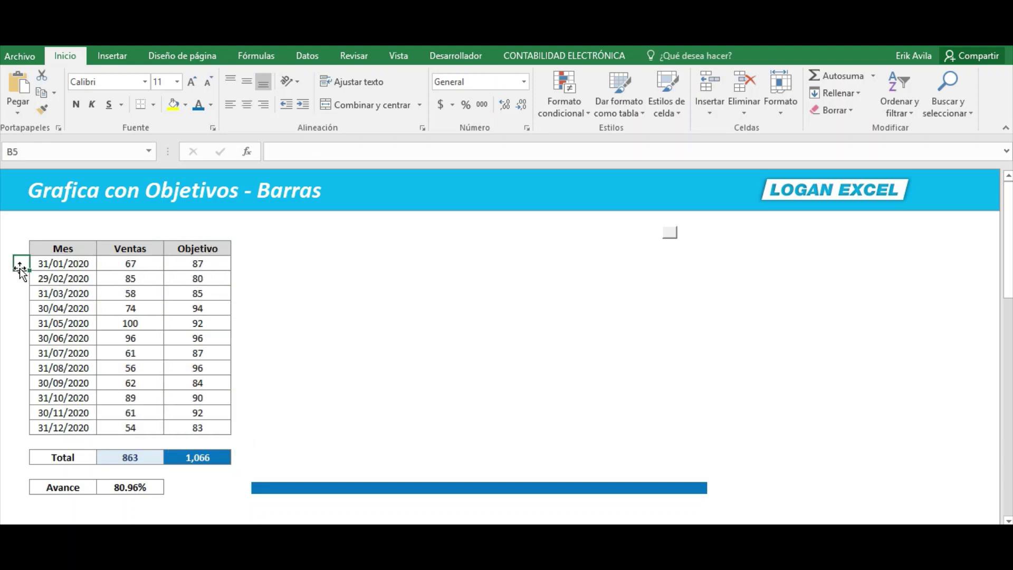
Check the SUMA formulas in the Ventas and Objetivo total cells.
left_click(72, 249)
left_click(107, 461)
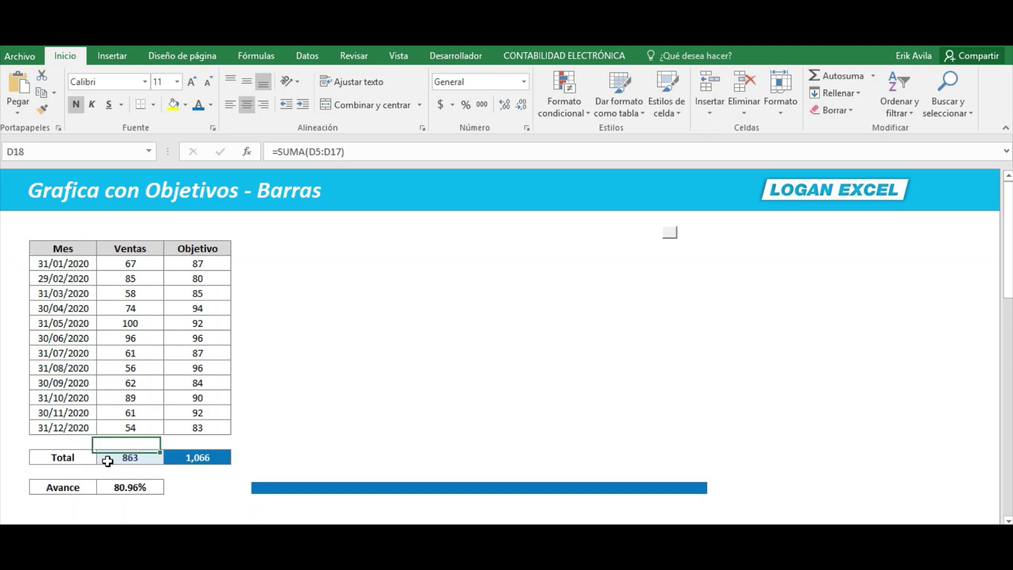
left_click(186, 456)
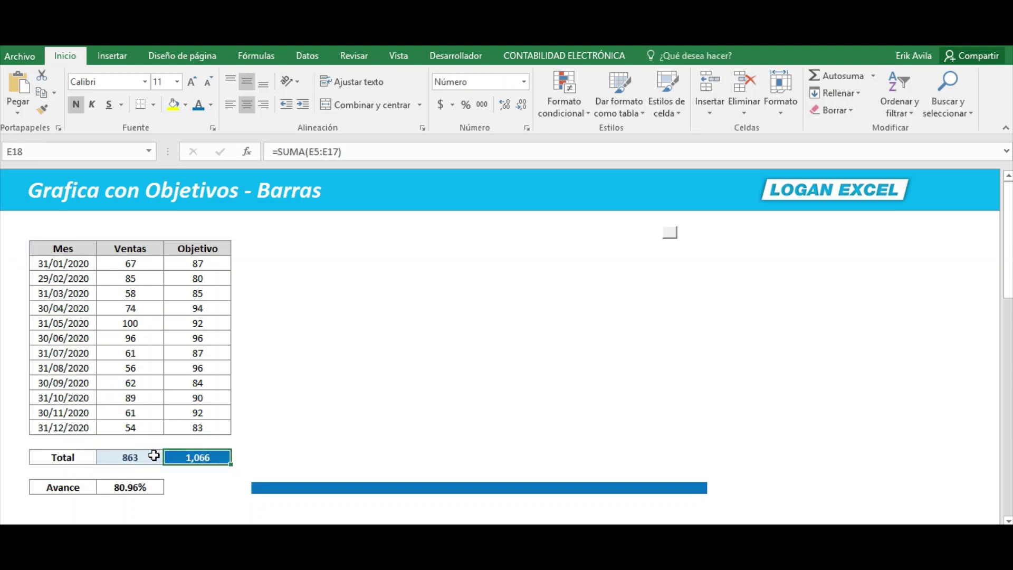
left_click(194, 488)
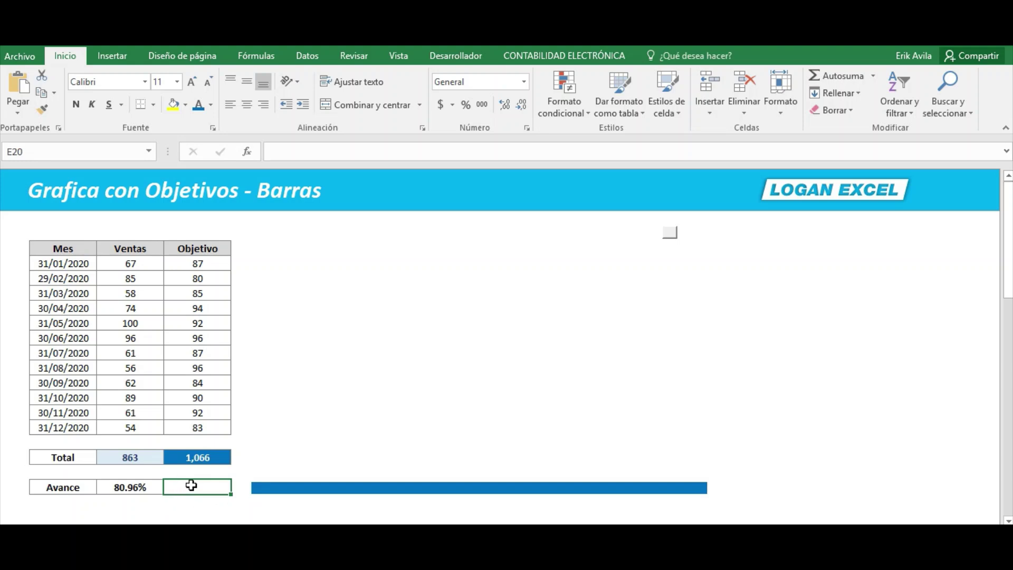
Select the whole Mes, Ventas and Objetivo table from C4 to E16.
left_click(325, 259)
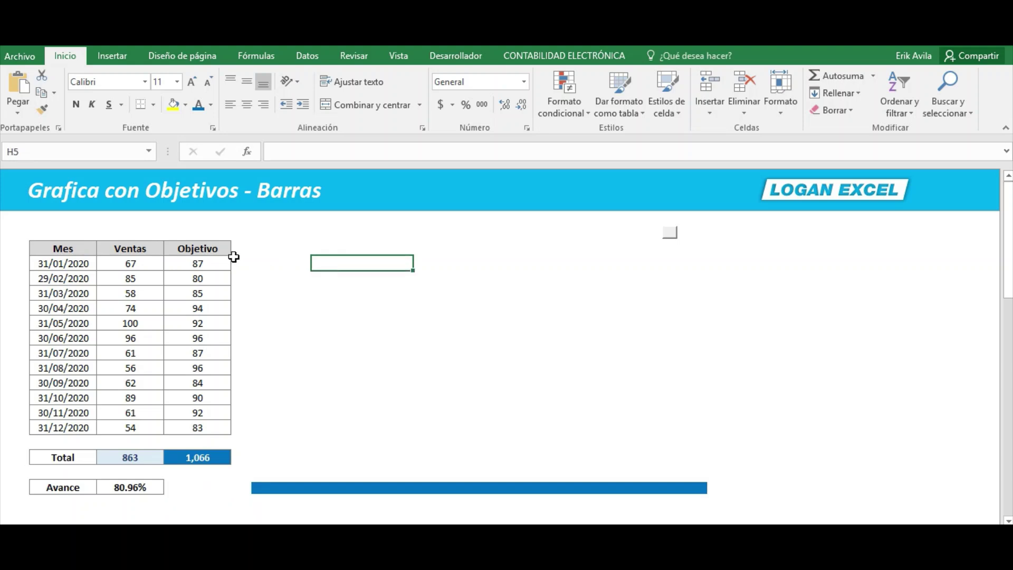
left_click(298, 247)
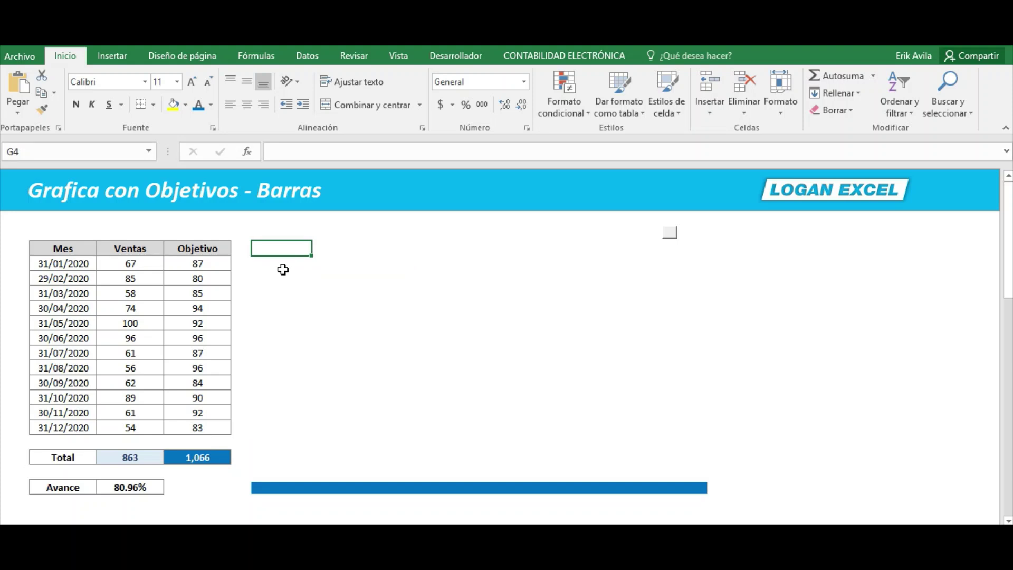
left_click(66, 250)
left_click_drag(67, 257, 194, 427)
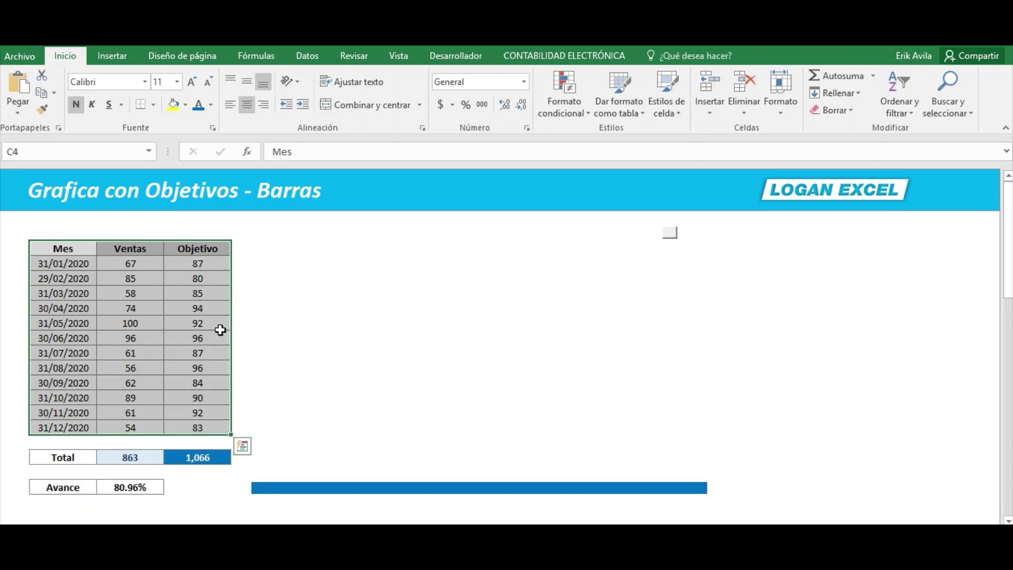
Insert a clustered column chart of the selected table.
left_click(113, 58)
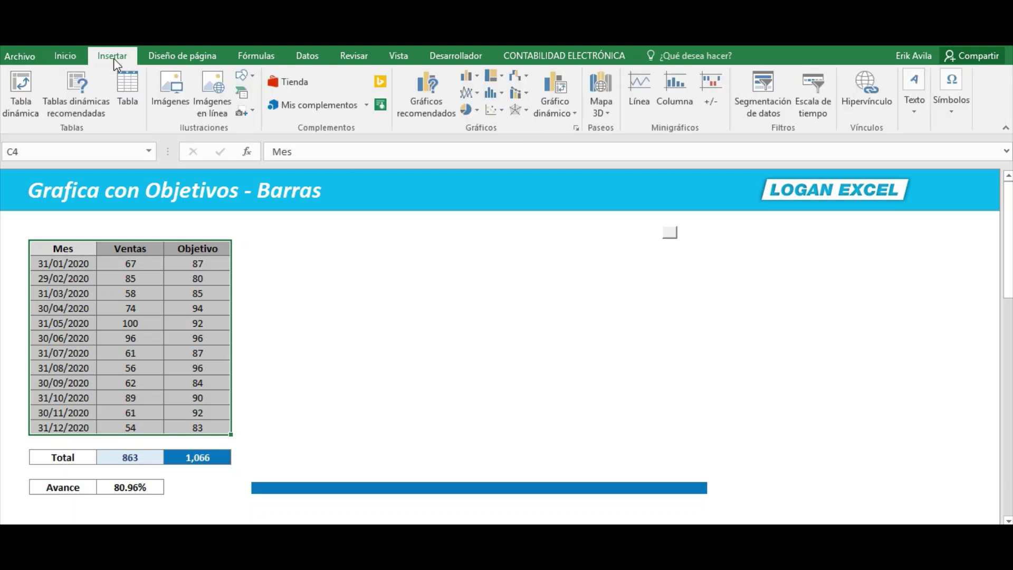
left_click(478, 75)
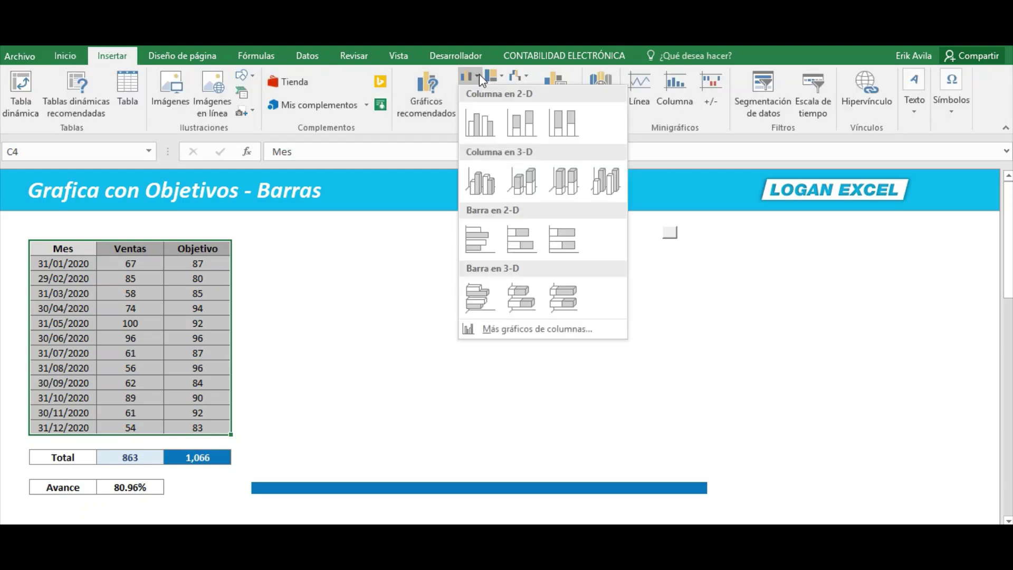
left_click(477, 122)
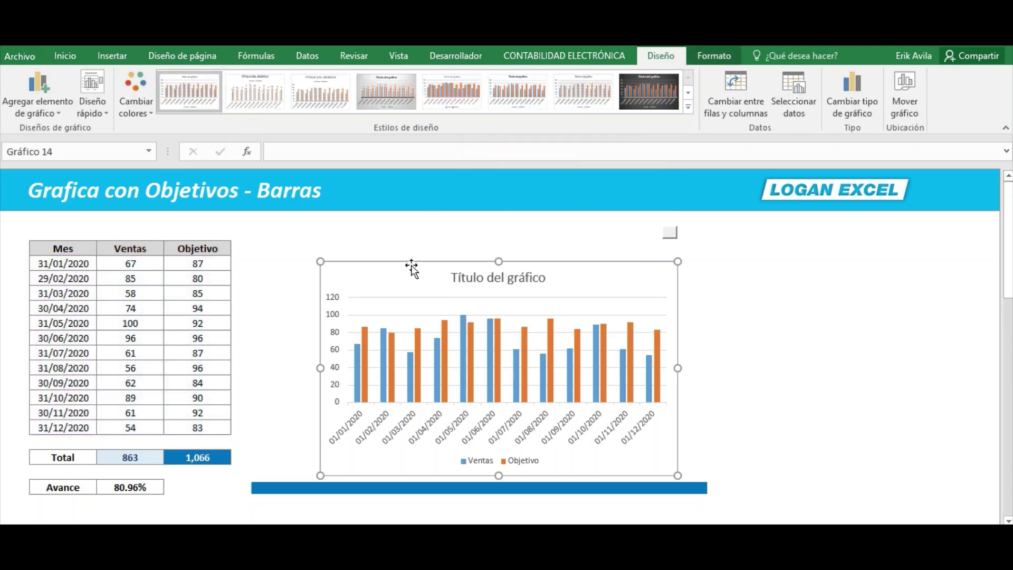
Move the chart beside the table and stretch it wider and taller.
left_click_drag(407, 265, 349, 247)
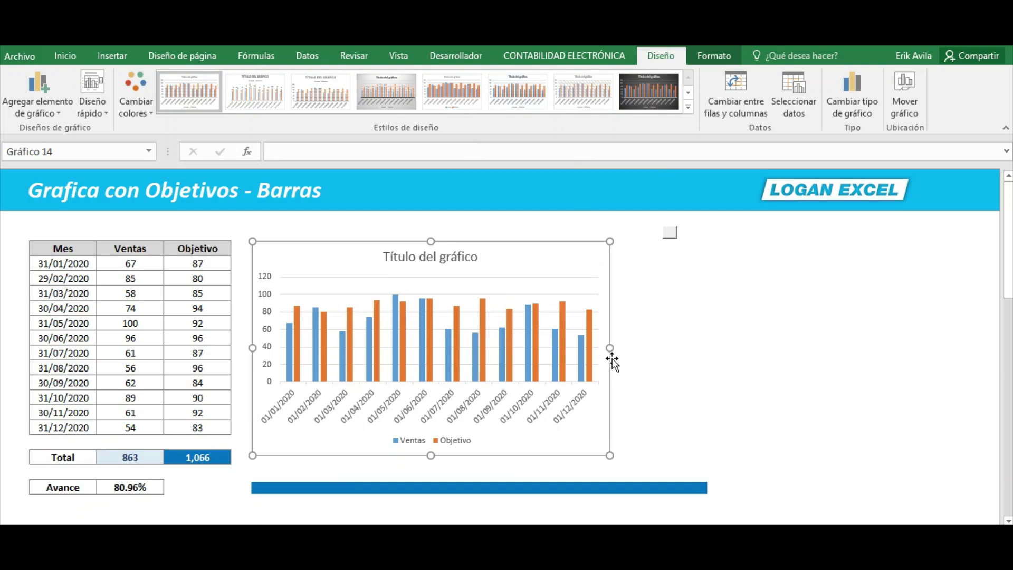
left_click_drag(610, 348, 707, 348)
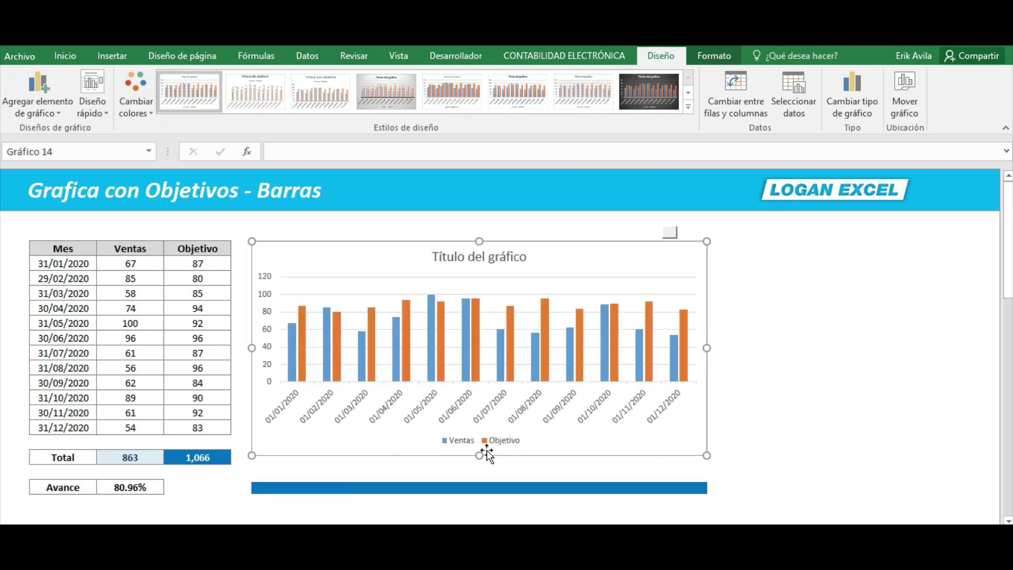
left_click_drag(479, 463, 479, 467)
left_click(784, 353)
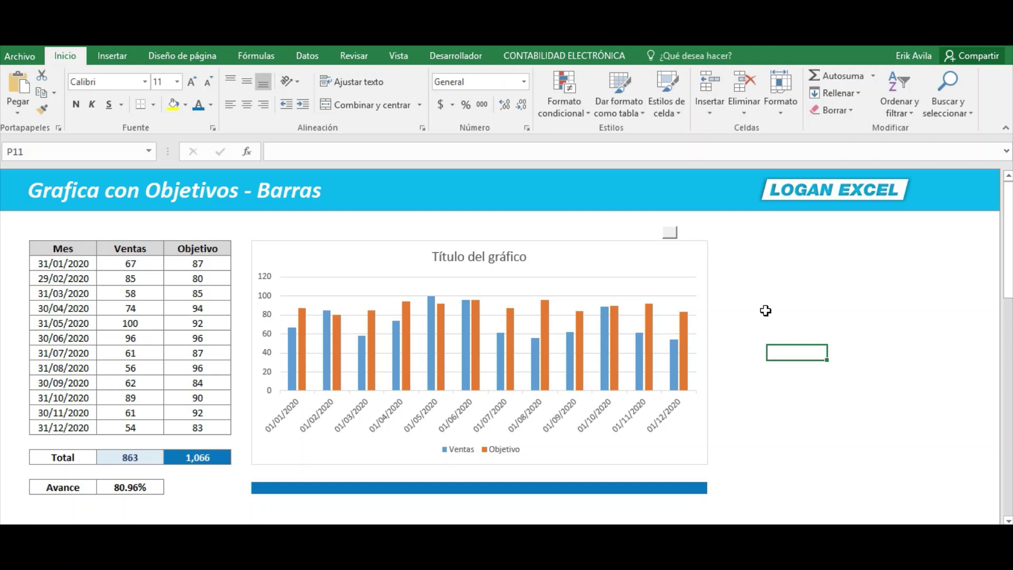
Apply the second Diseño chart style, adding value labels above bars and the legend under the title.
left_click(805, 262)
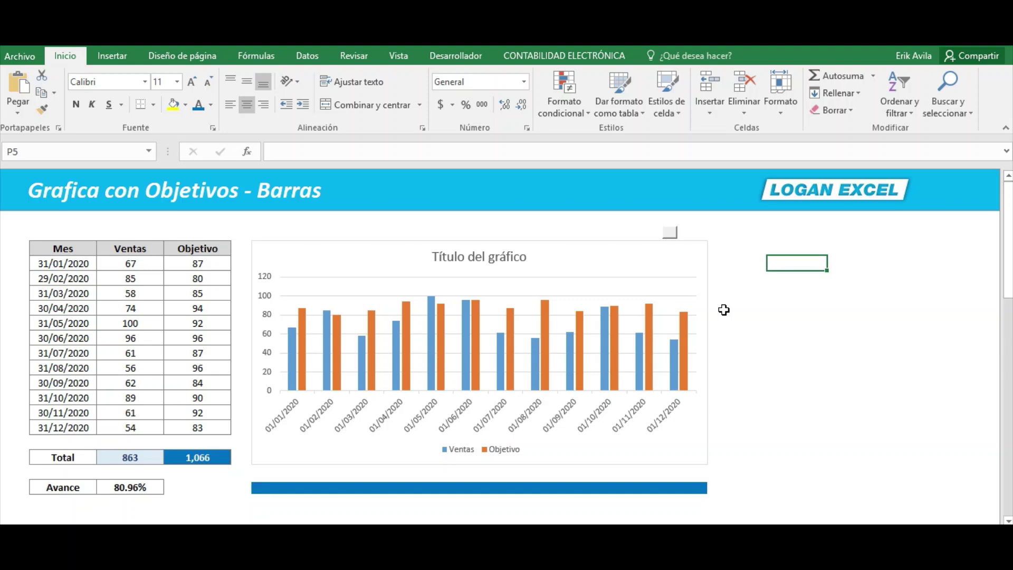
left_click(775, 298)
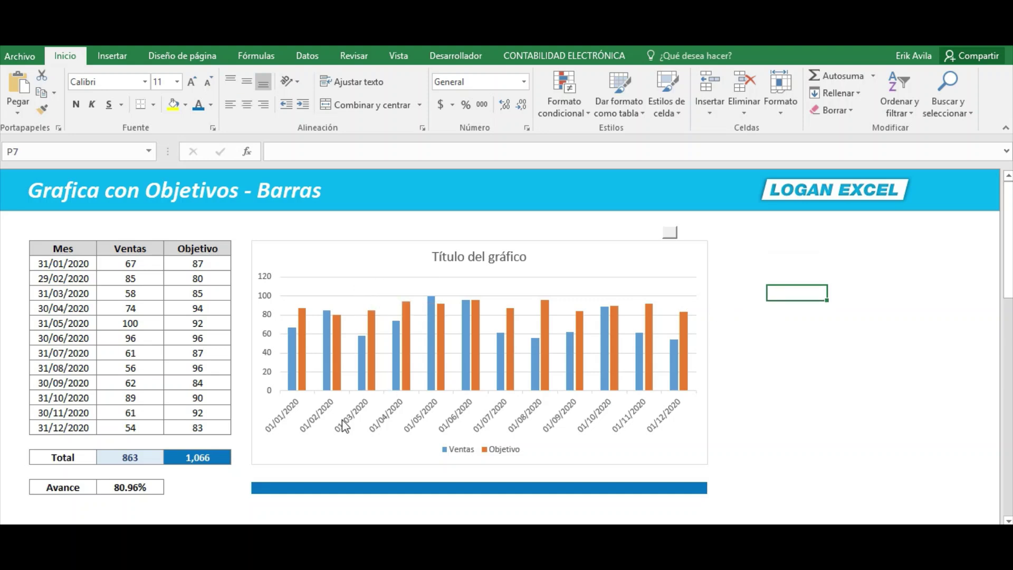
left_click(369, 259)
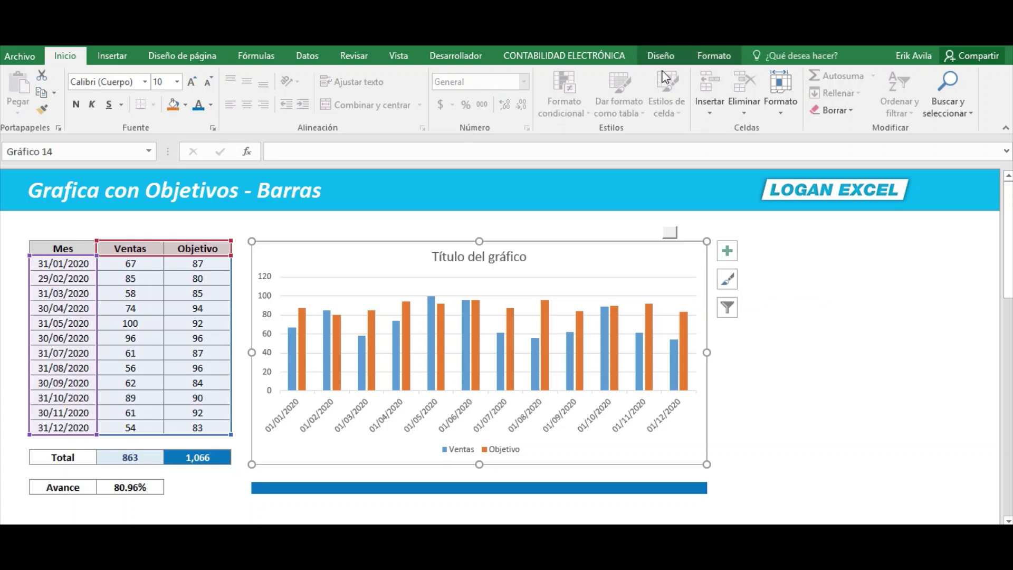
left_click(666, 57)
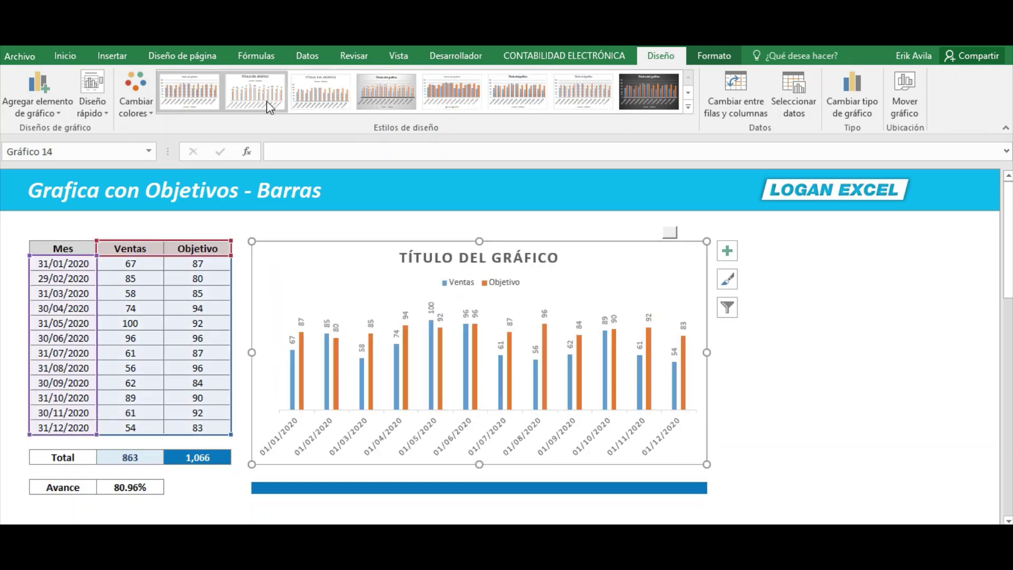
left_click(267, 100)
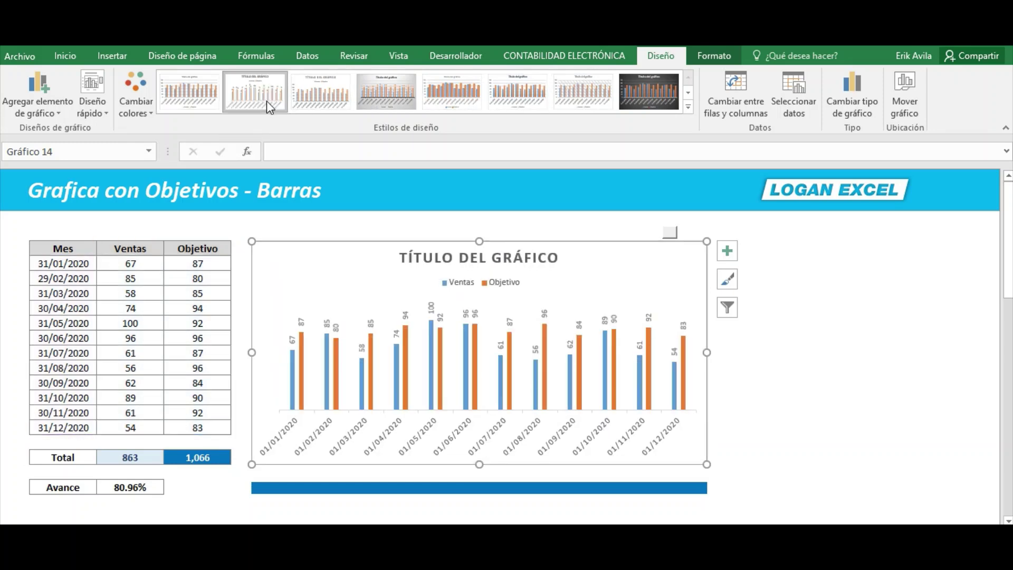
left_click(851, 368)
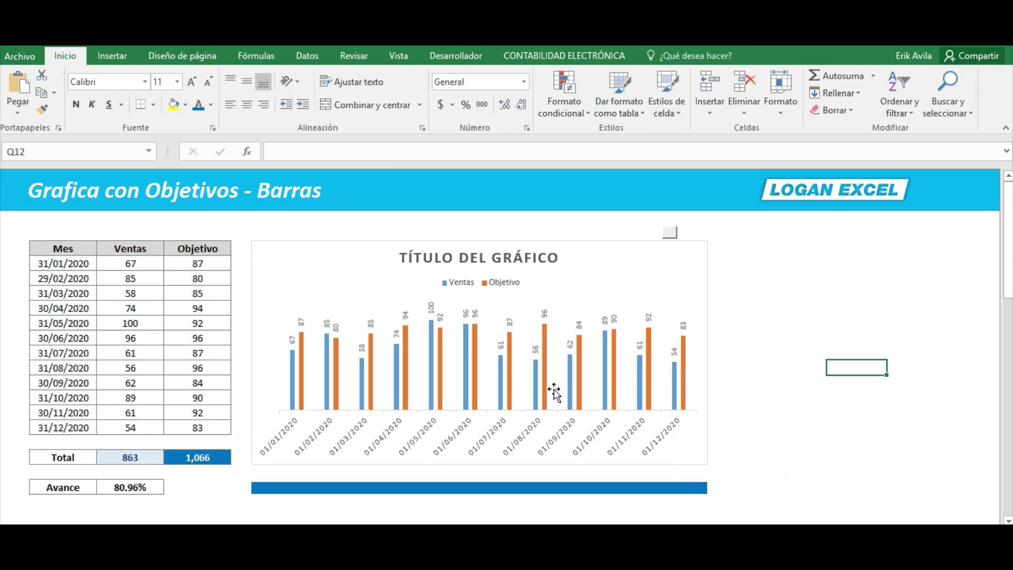
left_click(684, 349)
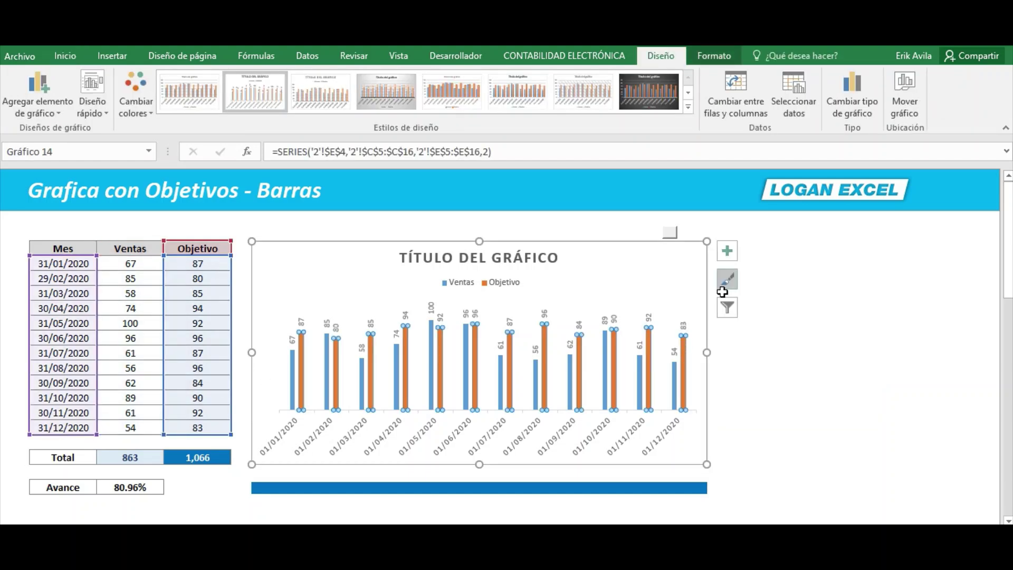
Set the Objetivo series fill to Sin relleno in the format pane.
right_click(696, 374)
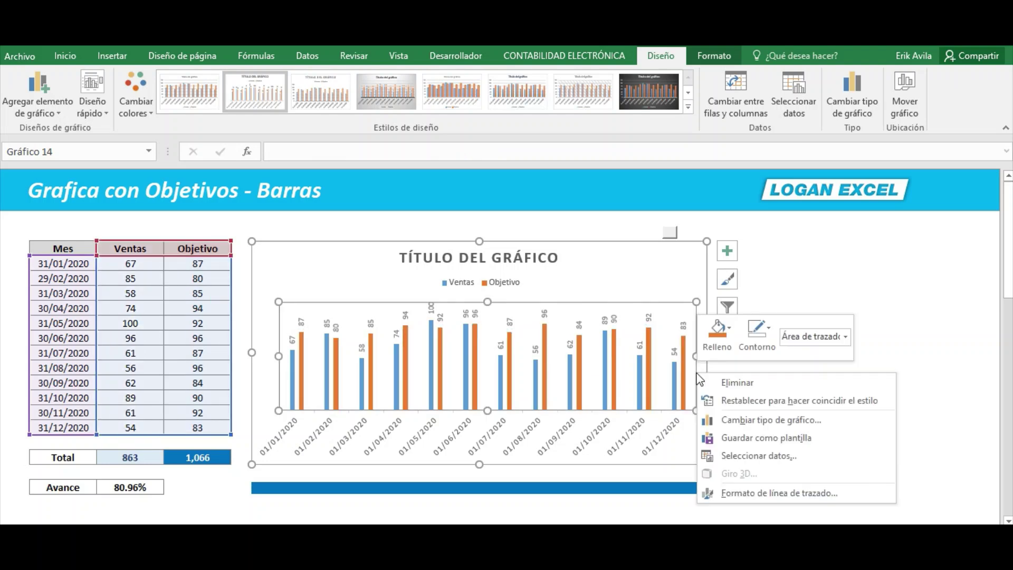
left_click(749, 492)
left_click(747, 390)
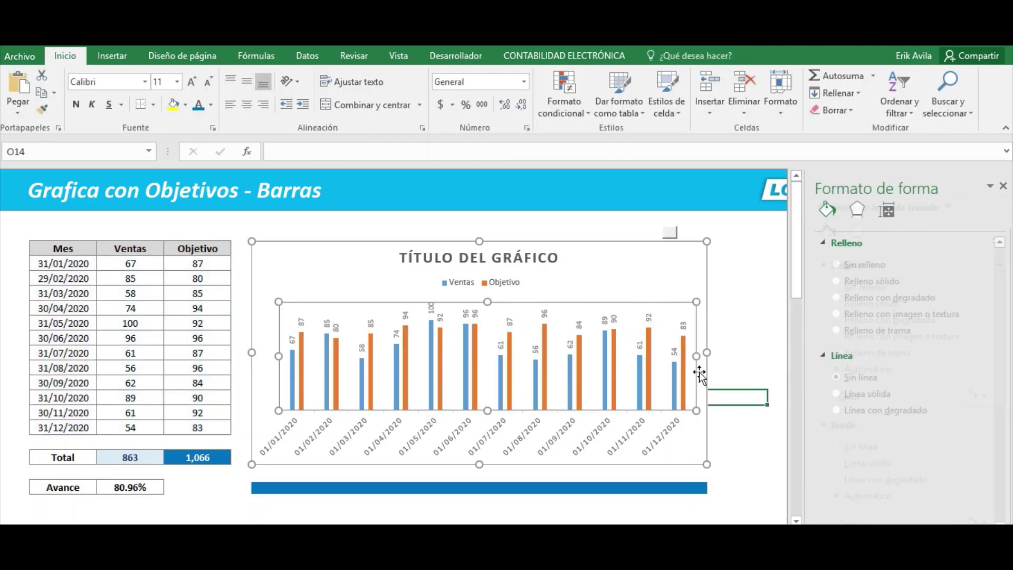
left_click(685, 351)
left_click(684, 350)
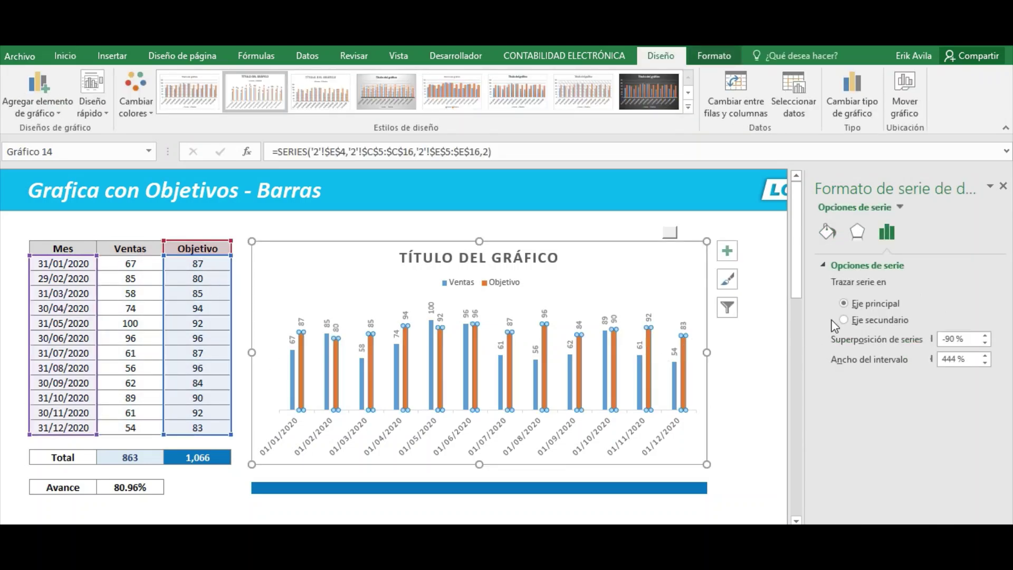
left_click(828, 233)
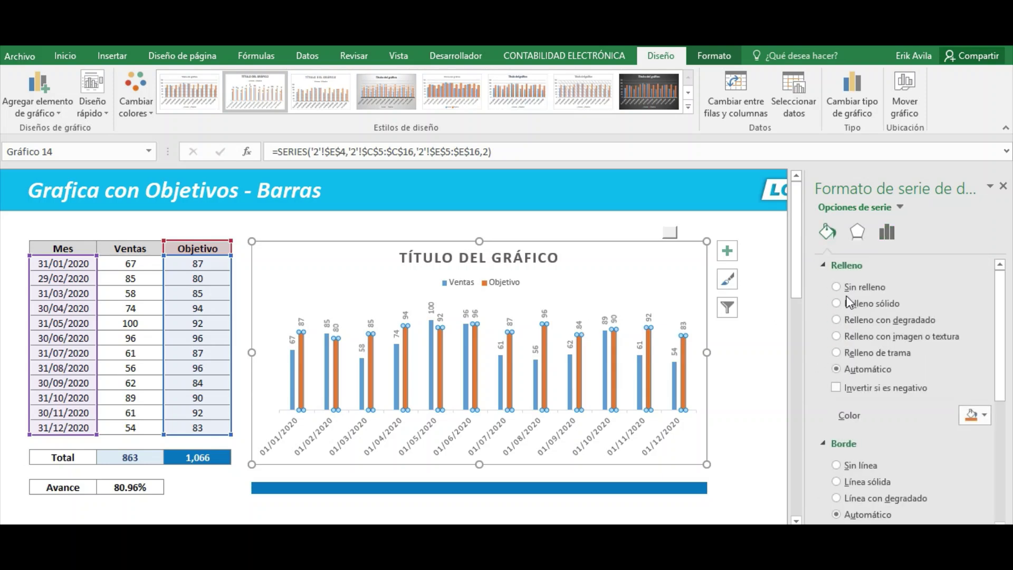
left_click(846, 292)
left_click(826, 264)
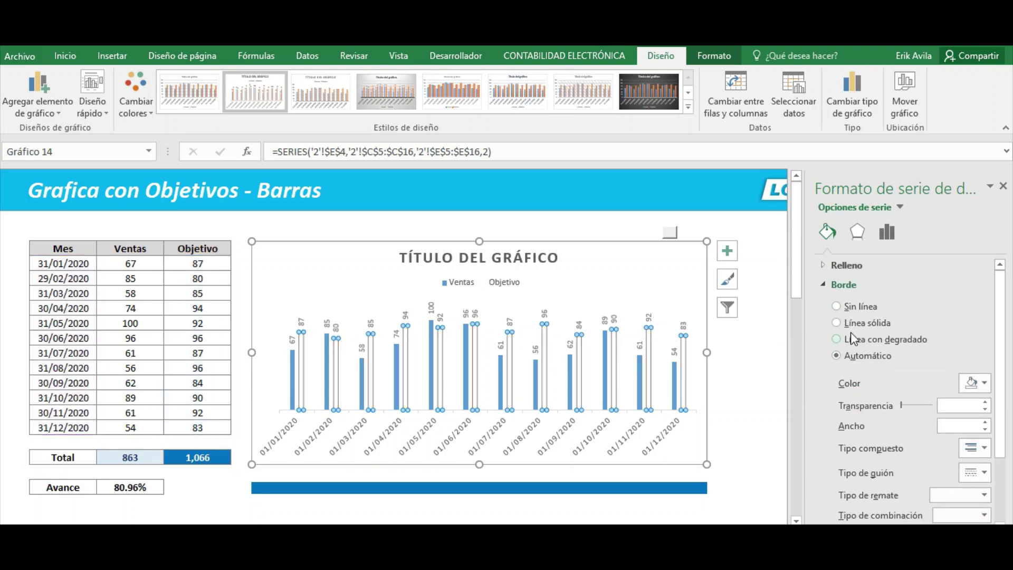
Give the Objetivo bars a solid blue outline 4 pt wide.
left_click(851, 324)
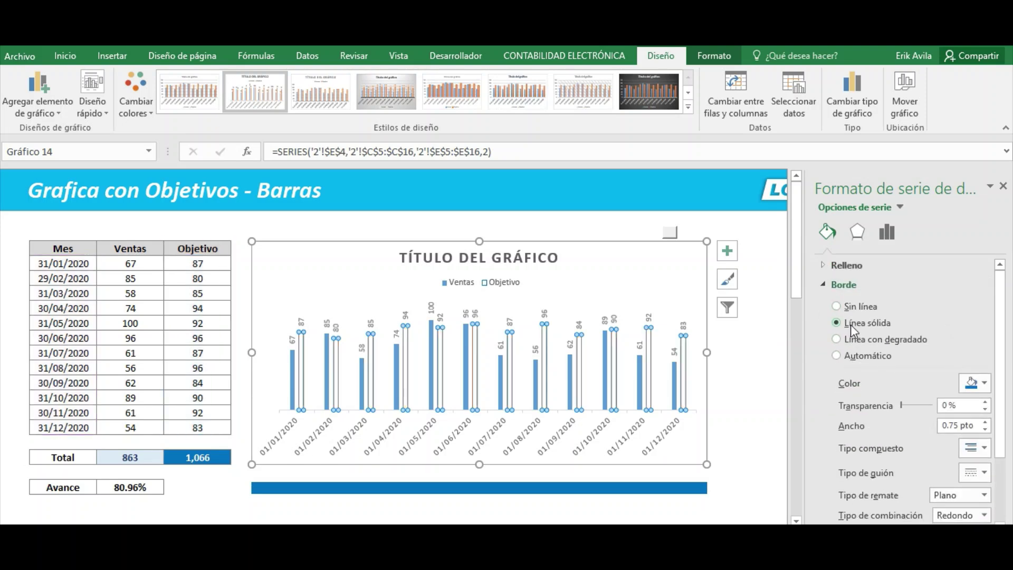
left_click(985, 384)
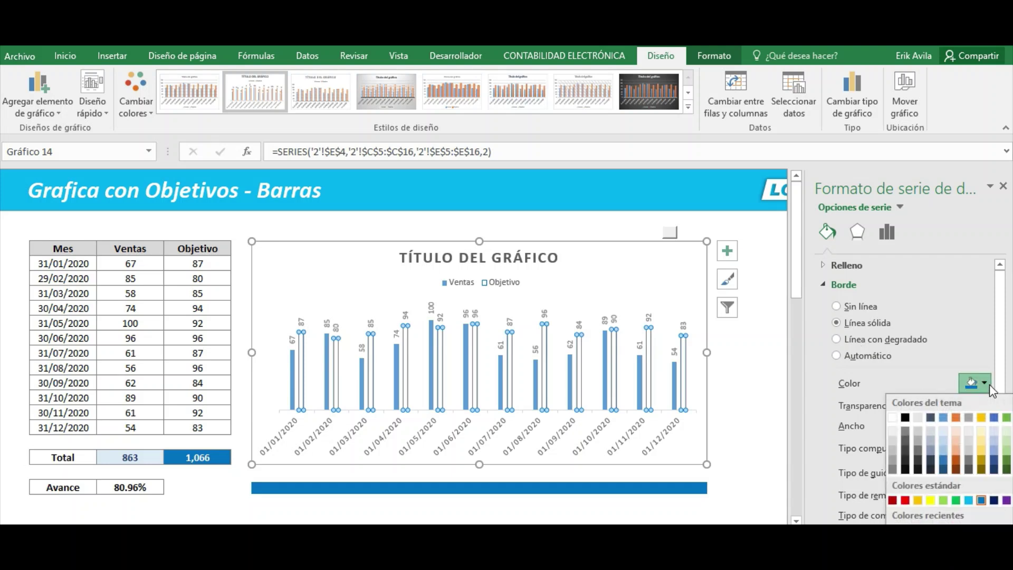
left_click(981, 500)
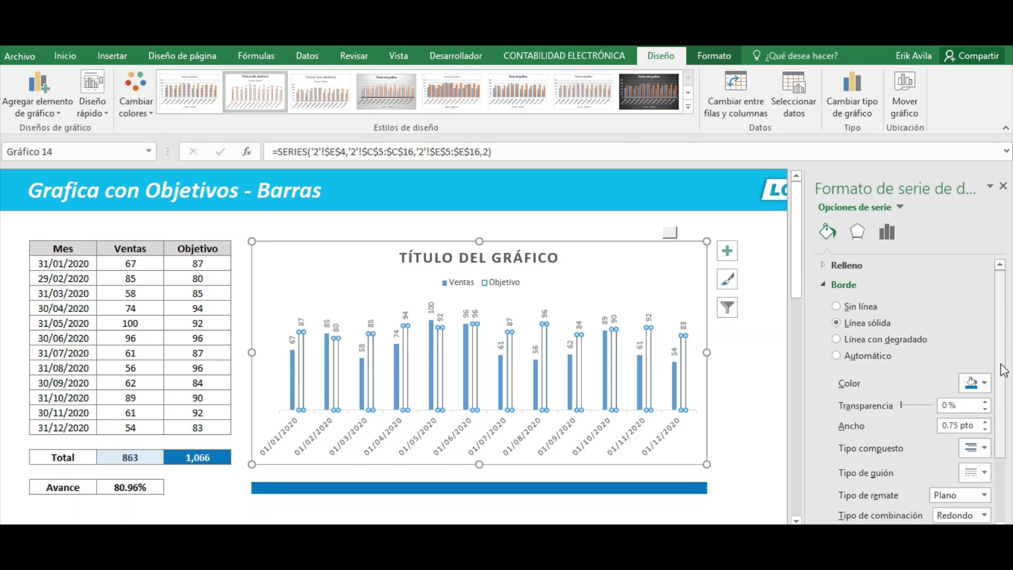
scroll(1002, 393, "down", 1)
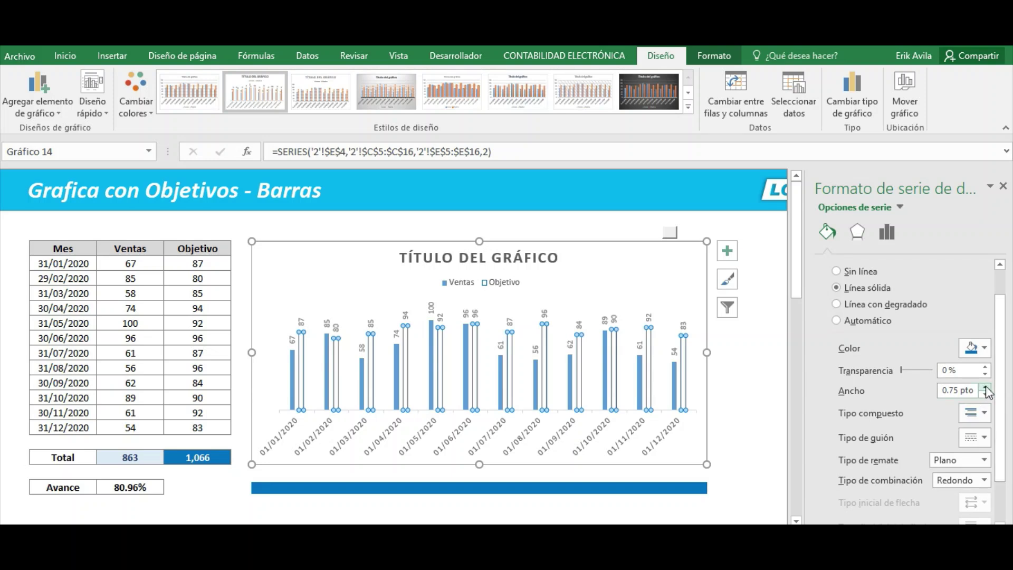
left_click(985, 387)
left_click(985, 386)
left_click(985, 387)
left_click(985, 387)
left_click(985, 387)
left_click(986, 387)
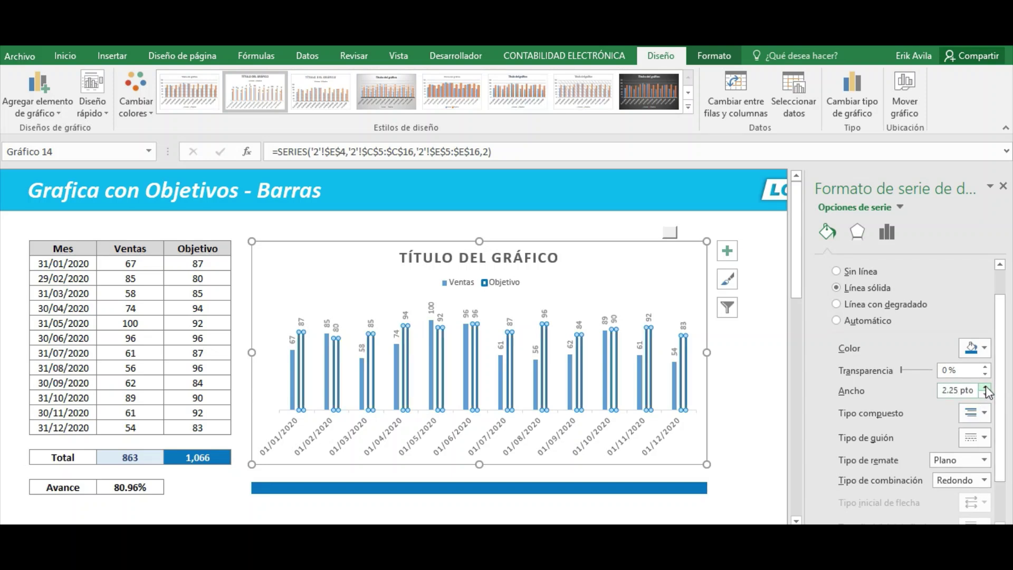
left_click(985, 387)
left_click(985, 386)
left_click(985, 386)
left_click(985, 387)
left_click(985, 387)
left_click(985, 386)
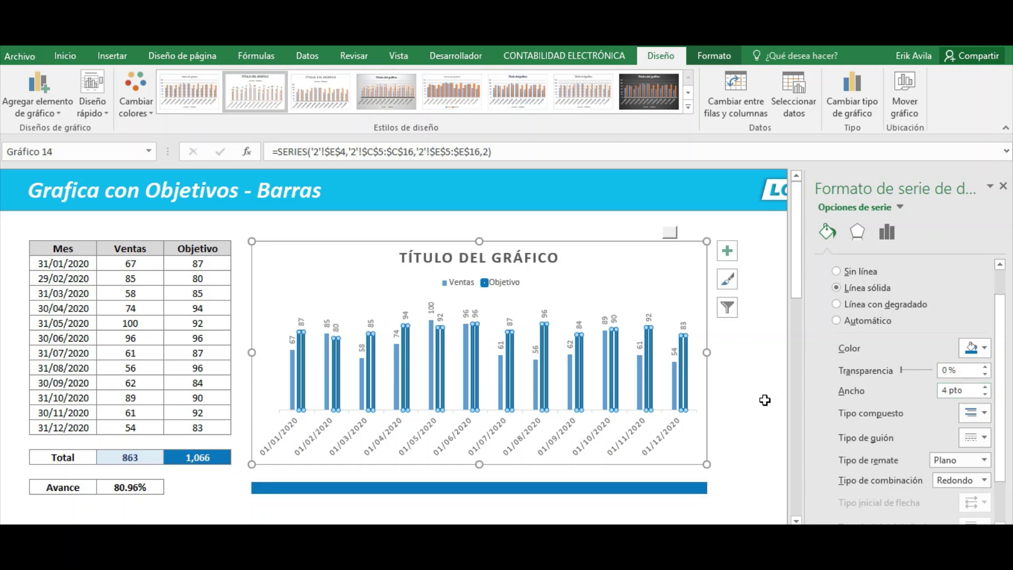
left_click(639, 377)
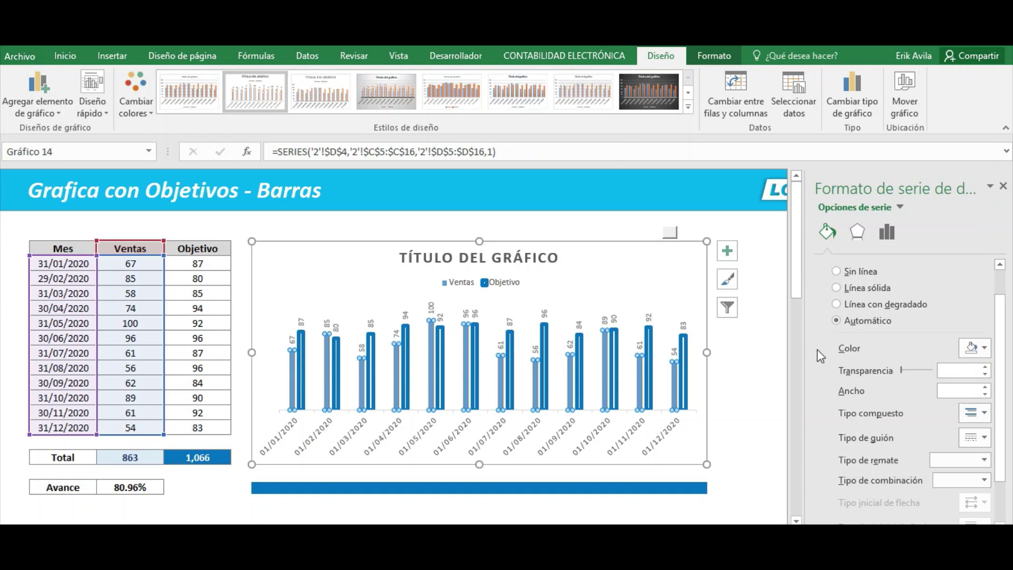
Fill the Ventas bars with a solid, near-white theme colour.
scroll(873, 352, "up", 2)
left_click(843, 284)
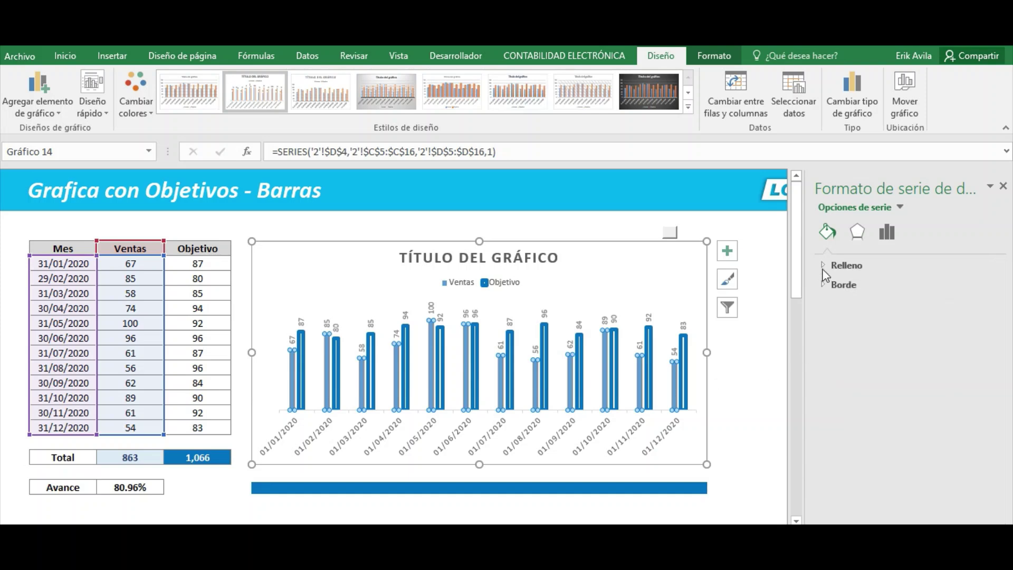
left_click(846, 265)
left_click(874, 305)
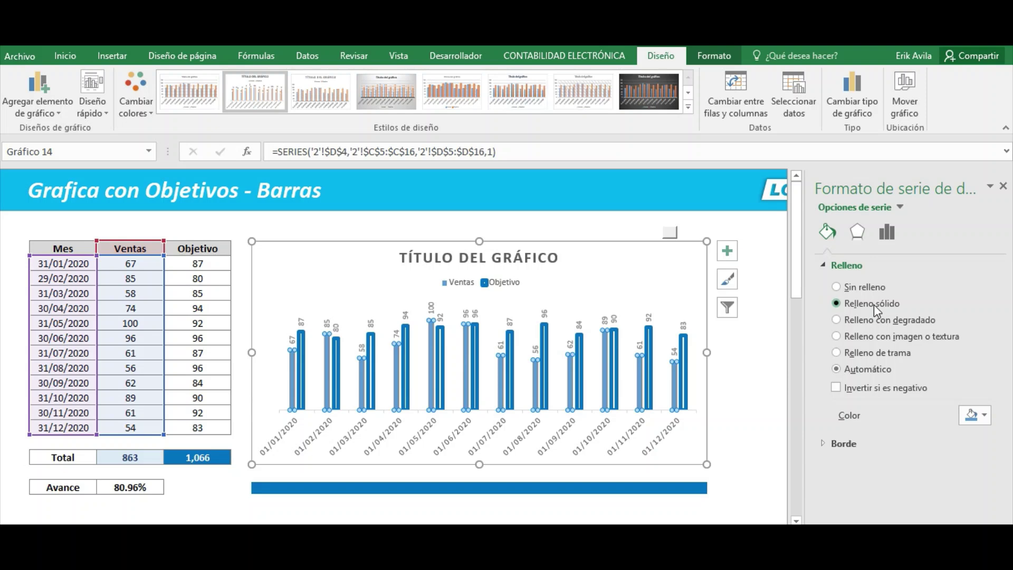
left_click(983, 414)
left_click(944, 281)
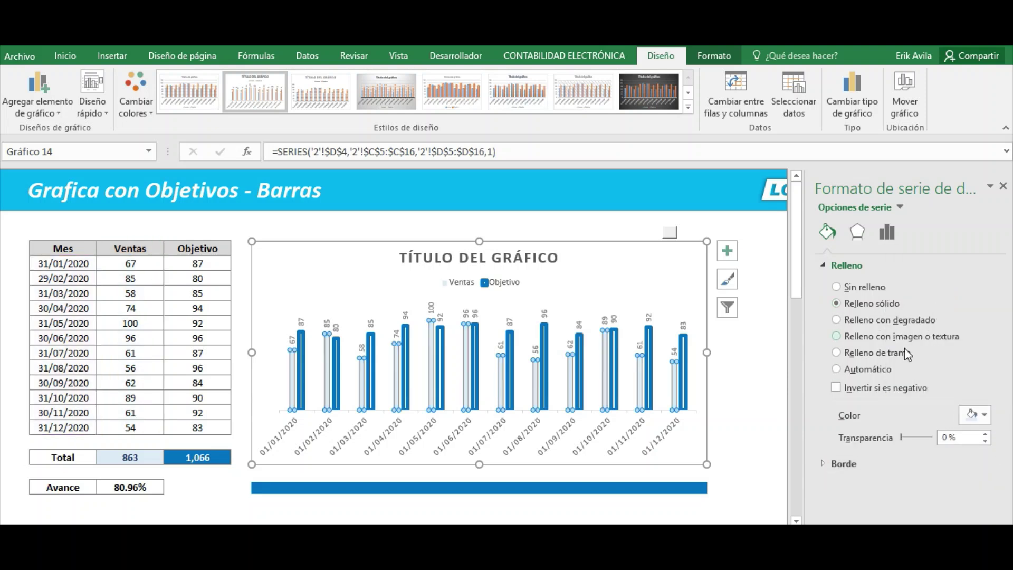
left_click(759, 395)
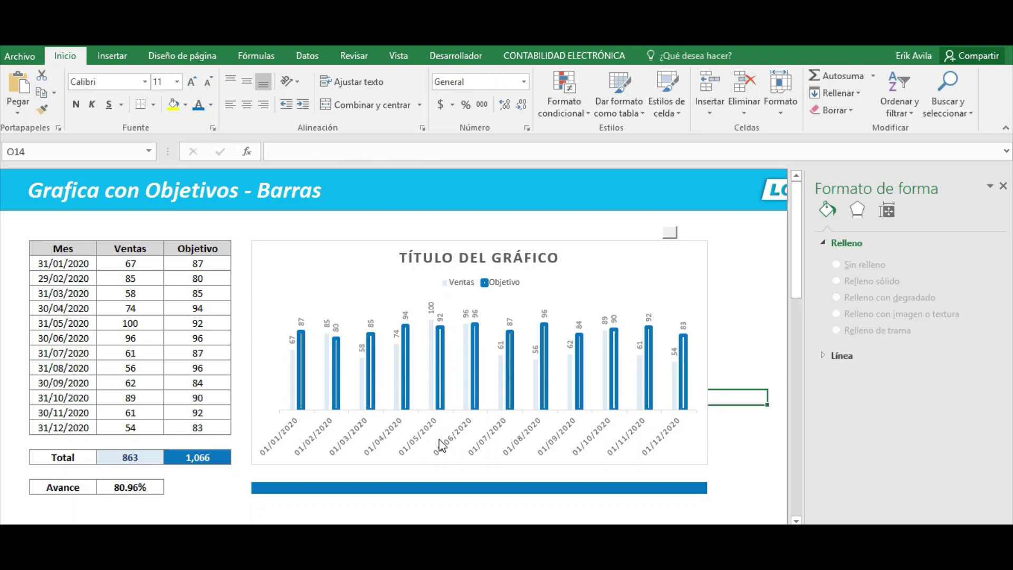
Set the Objetivo series overlap to 100 %.
left_click(464, 340)
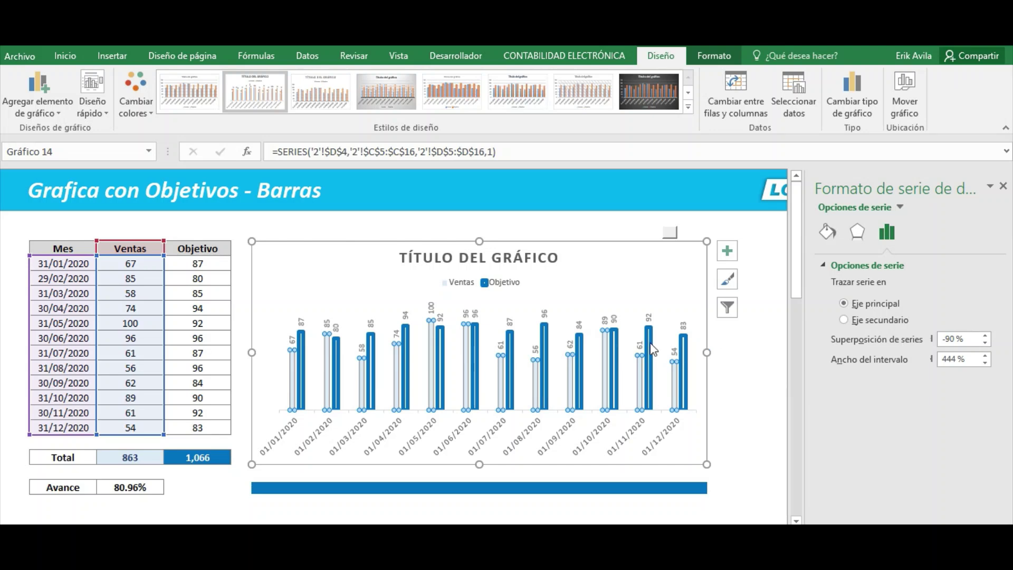
left_click(645, 363)
left_click(637, 363)
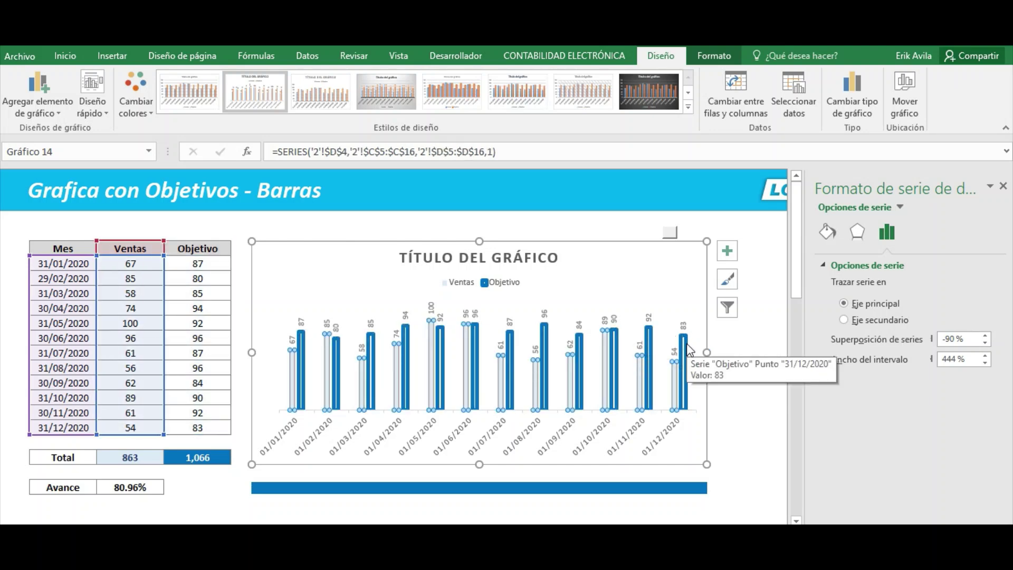
left_click(733, 382)
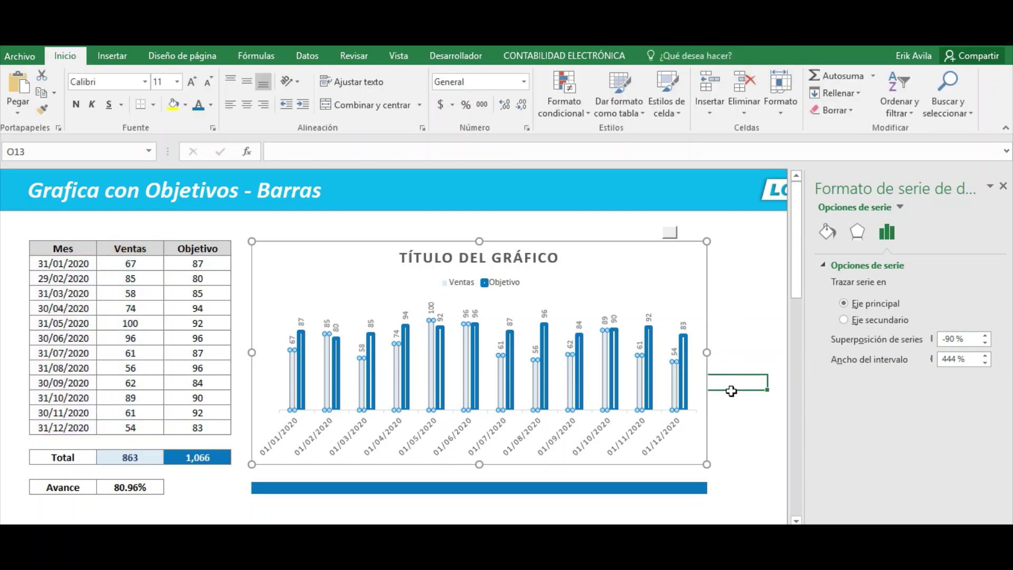
left_click(608, 386)
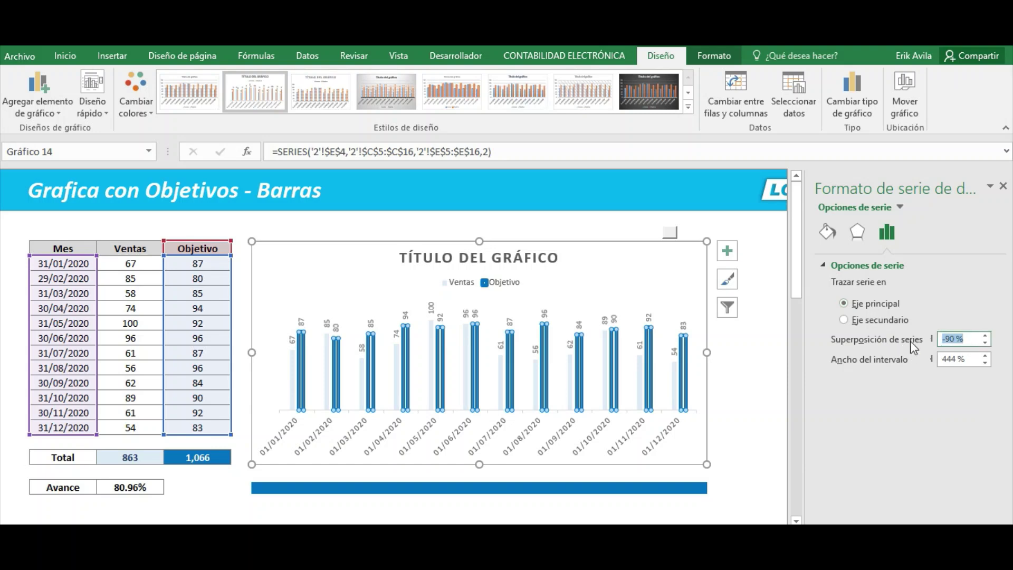
type("100")
key("Return")
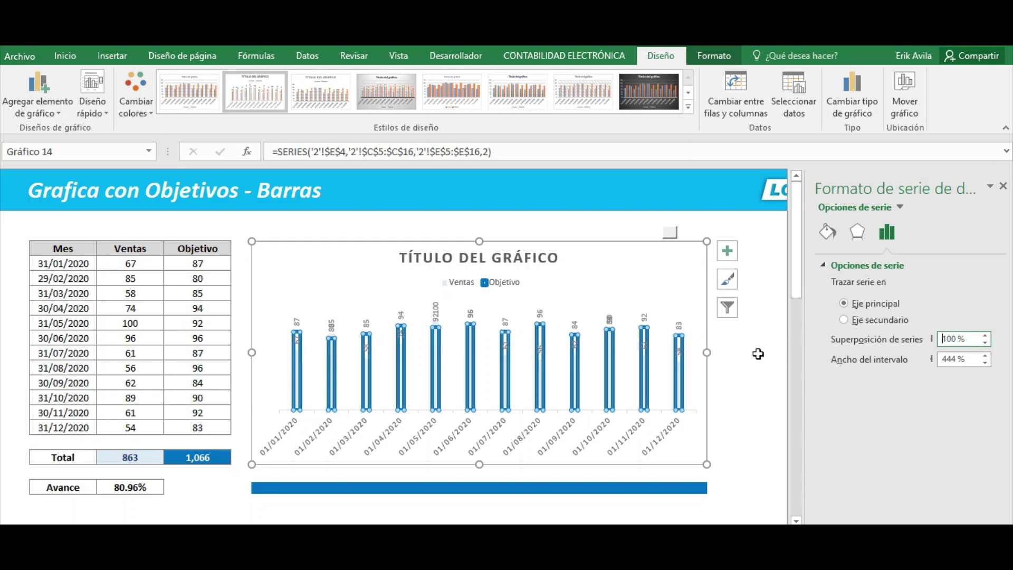
Set the gap width to 25 % and review the wider bars.
double_click(960, 363)
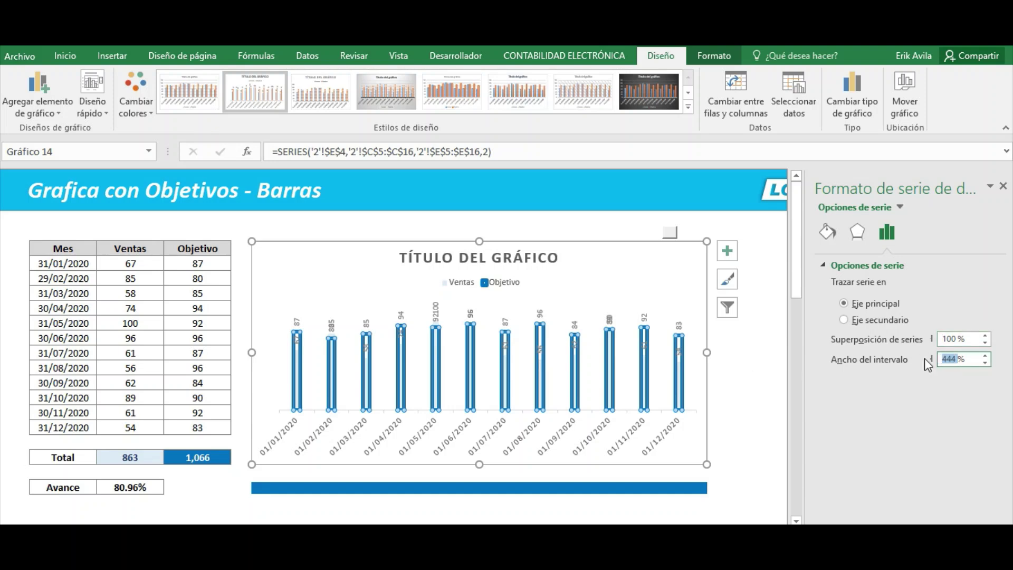
type("25")
key("Return")
left_click(733, 360)
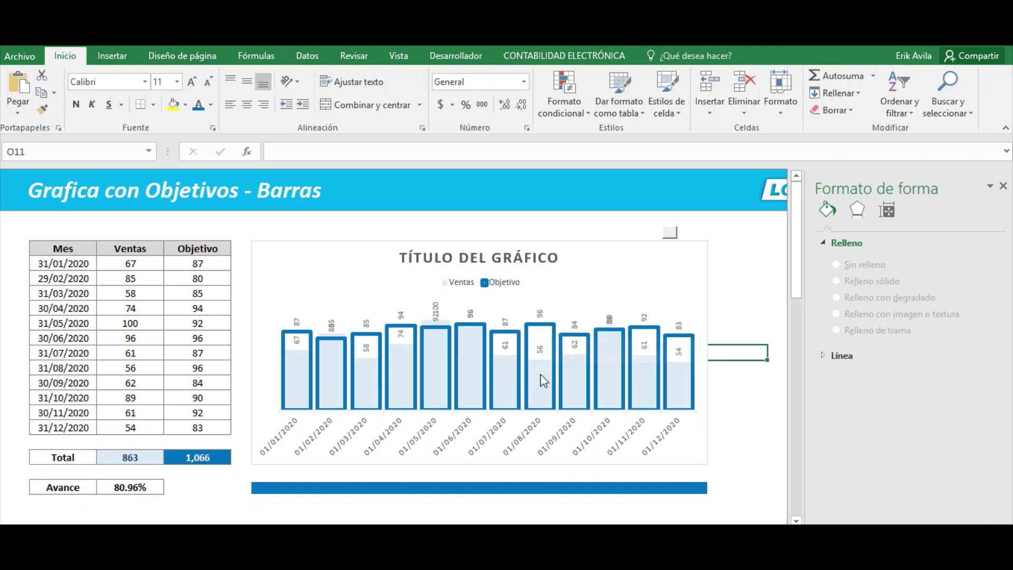
left_click(538, 388)
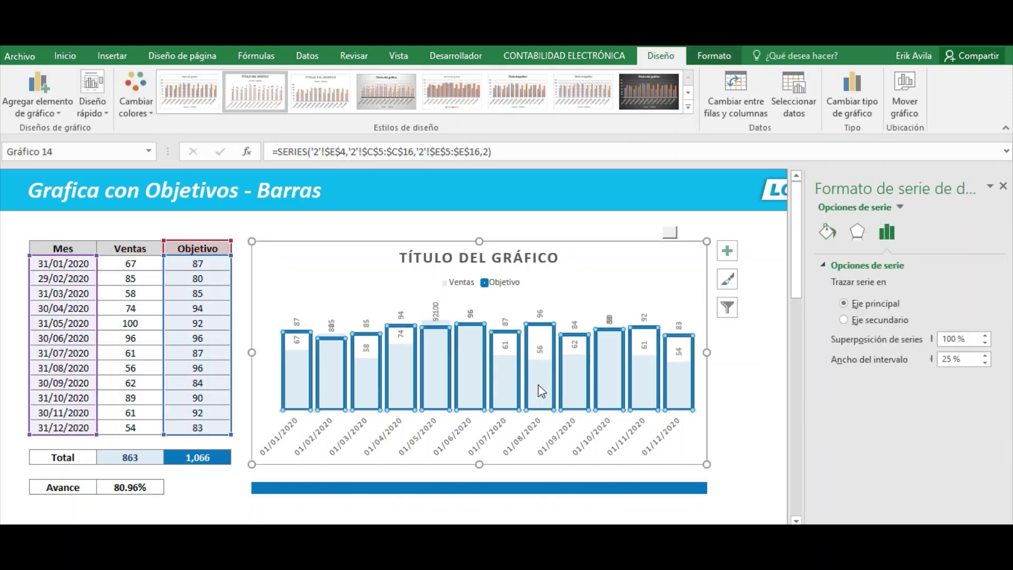
left_click(538, 385)
left_click(712, 358)
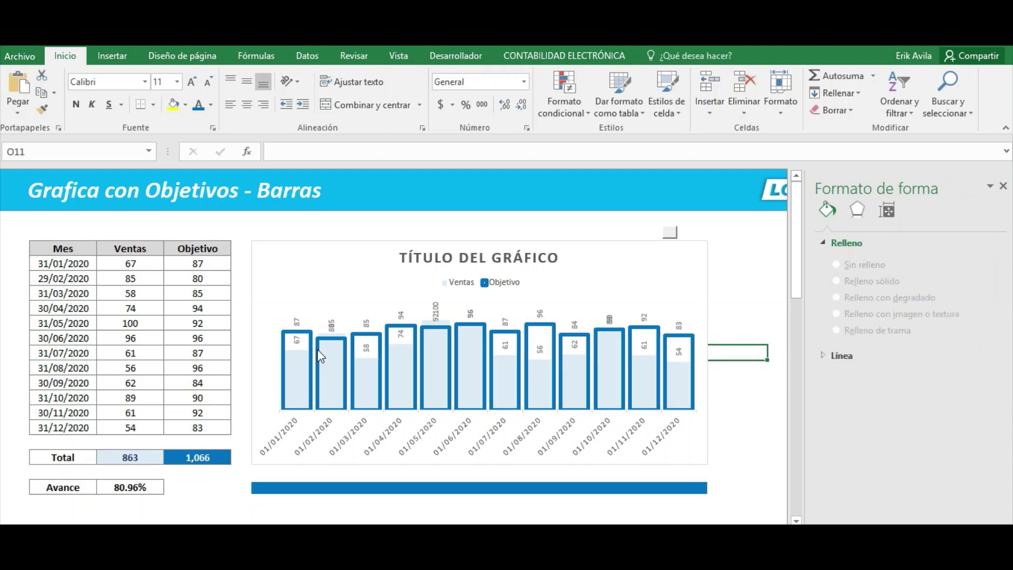
left_click(735, 280)
Give the horizontal axis the custom number format MM so labels show months 01–12.
left_click(460, 435)
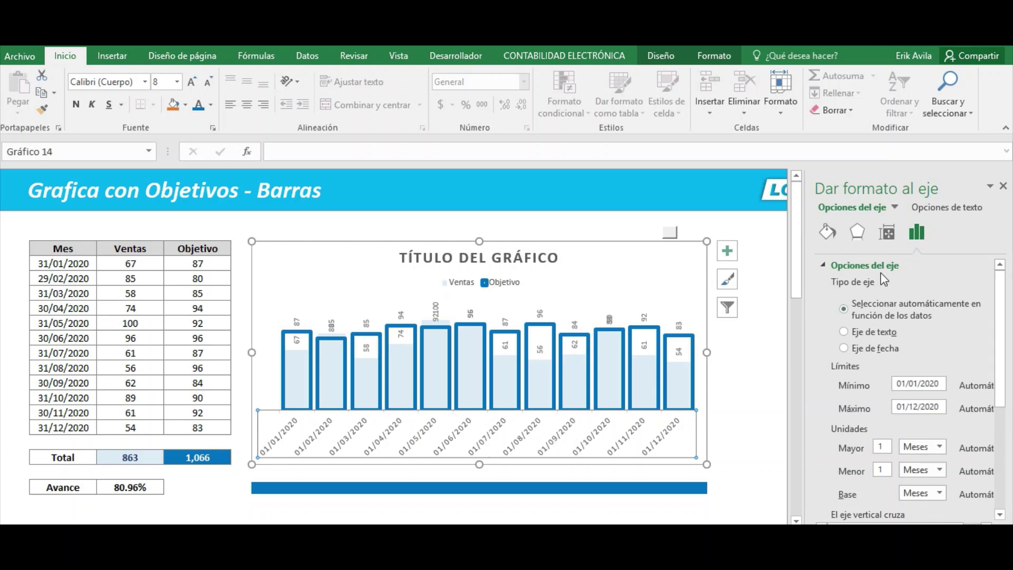
left_click_drag(1000, 349, 1005, 451)
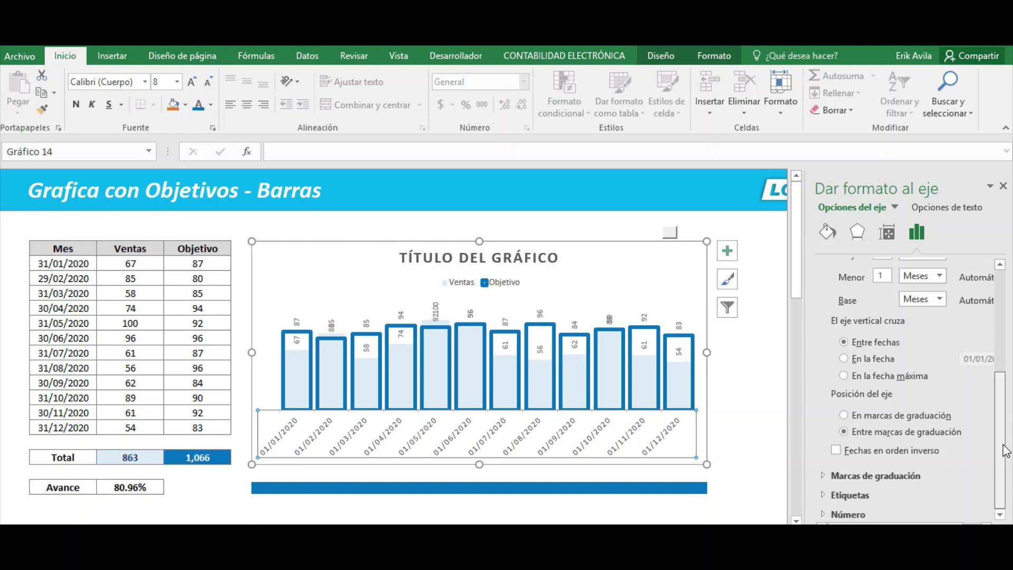
left_click(844, 514)
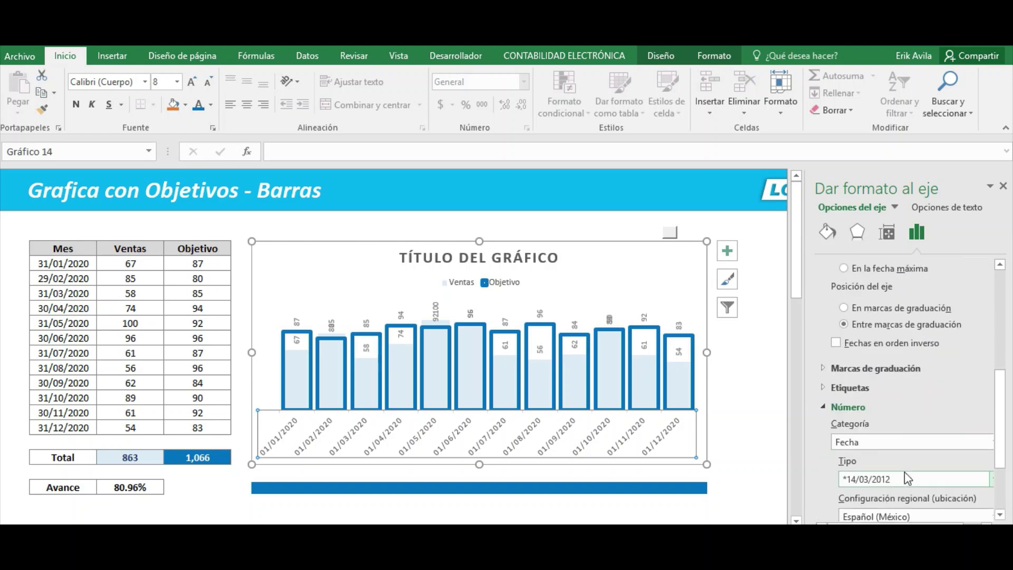
scroll(904, 477, "down", 1)
scroll(870, 449, "down", 1)
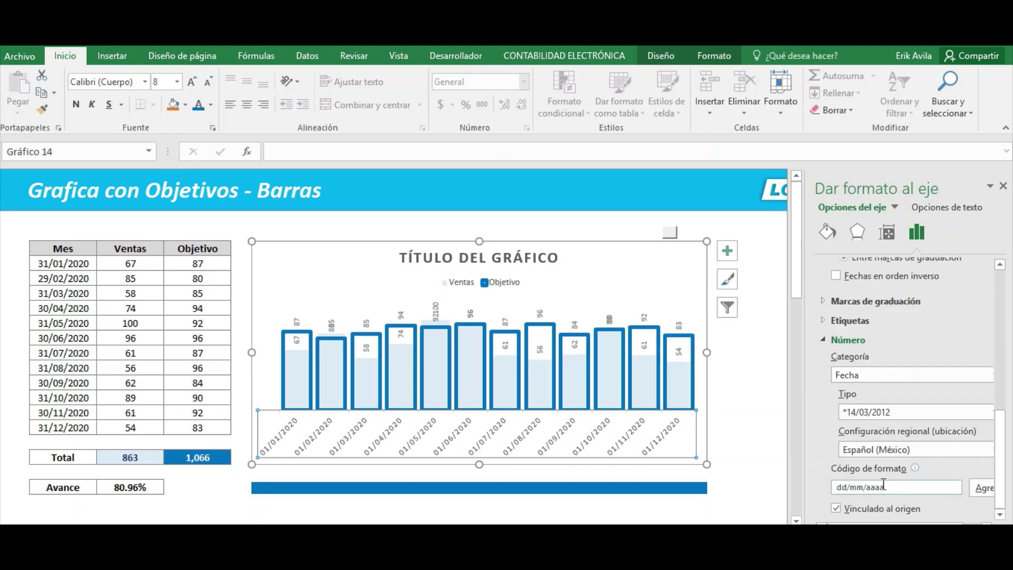
left_click_drag(897, 485, 796, 493)
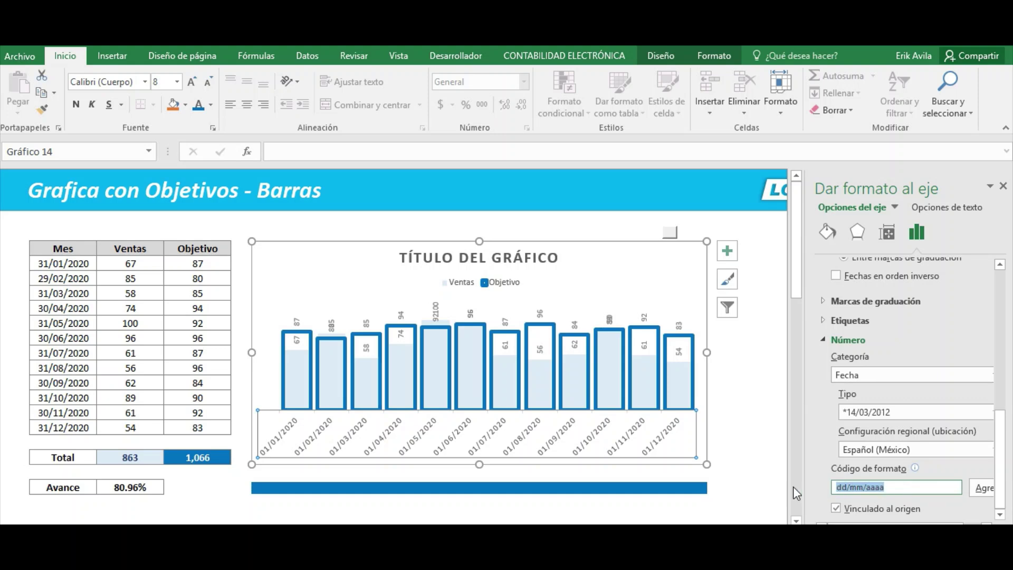
type("MM")
left_click(973, 491)
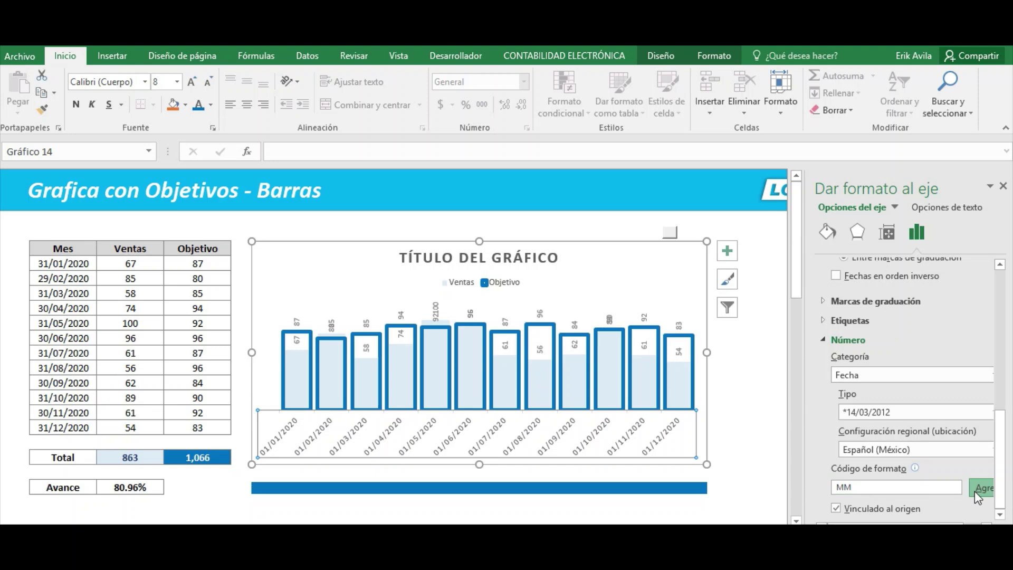
left_click(762, 364)
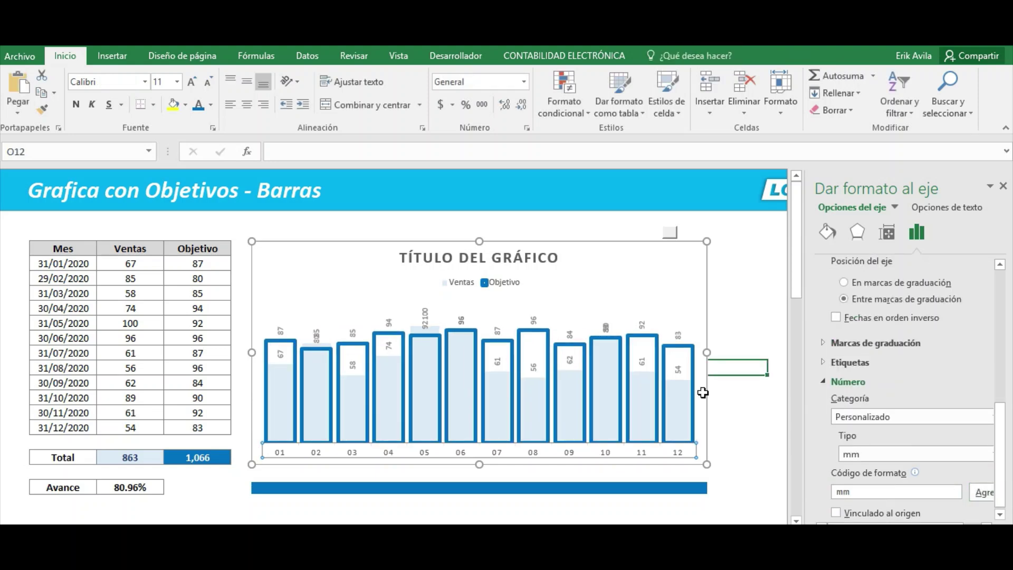
left_click(390, 453)
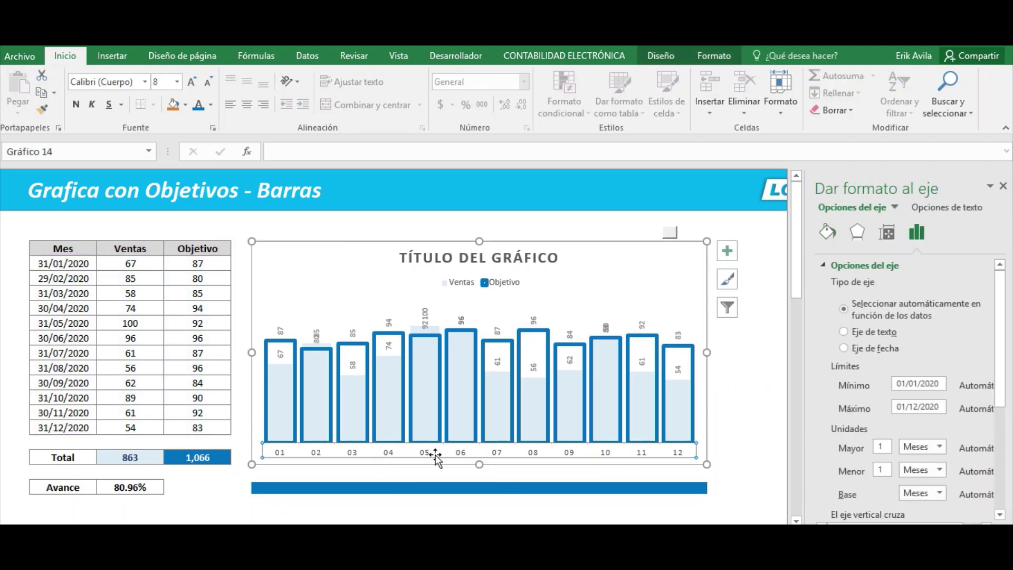
left_click(736, 440)
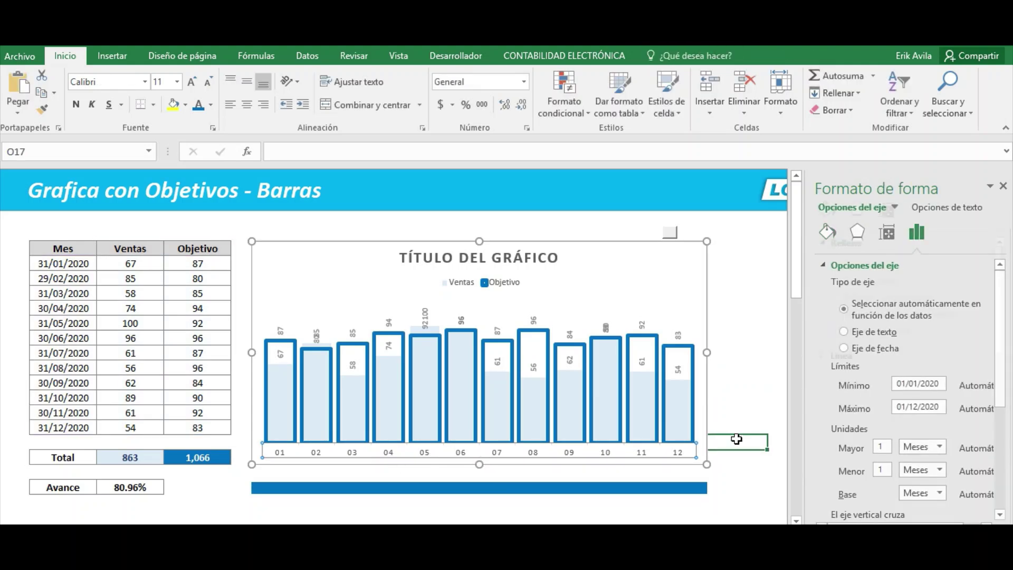
left_click(320, 454)
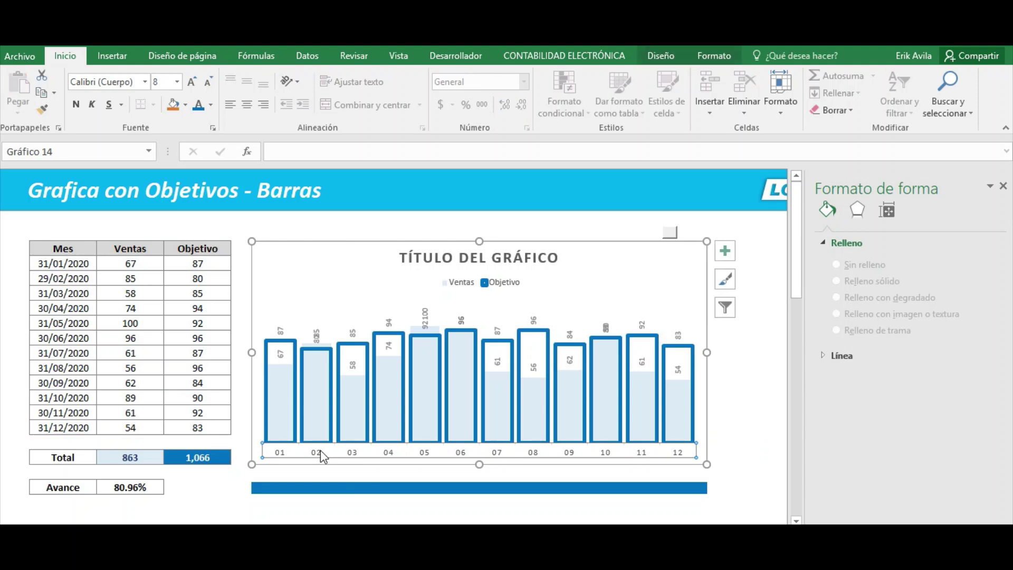
left_click(740, 340)
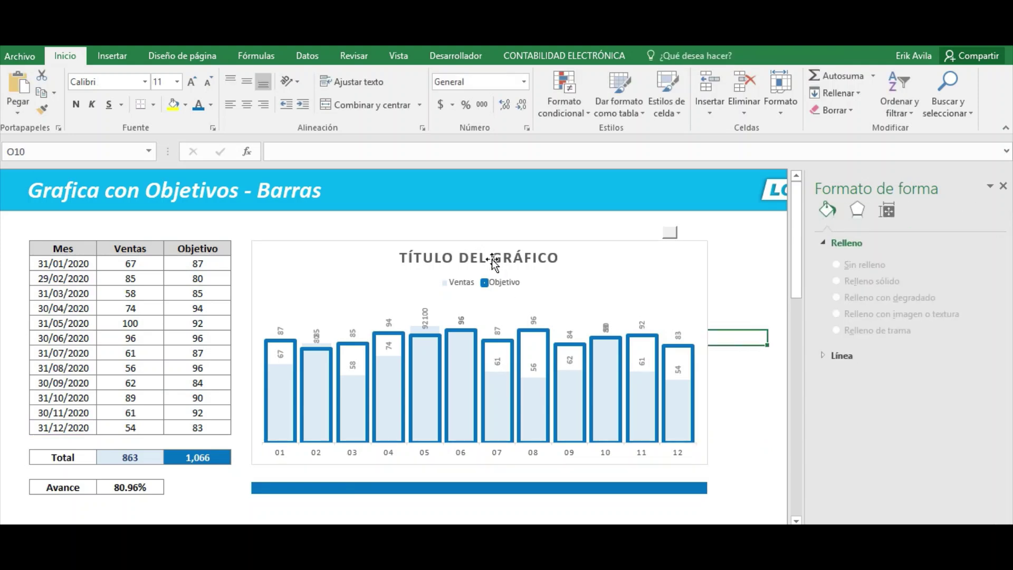
Replace the placeholder chart title with 'Ventas vs objetivo 2020'.
left_click(529, 259)
left_click(529, 259)
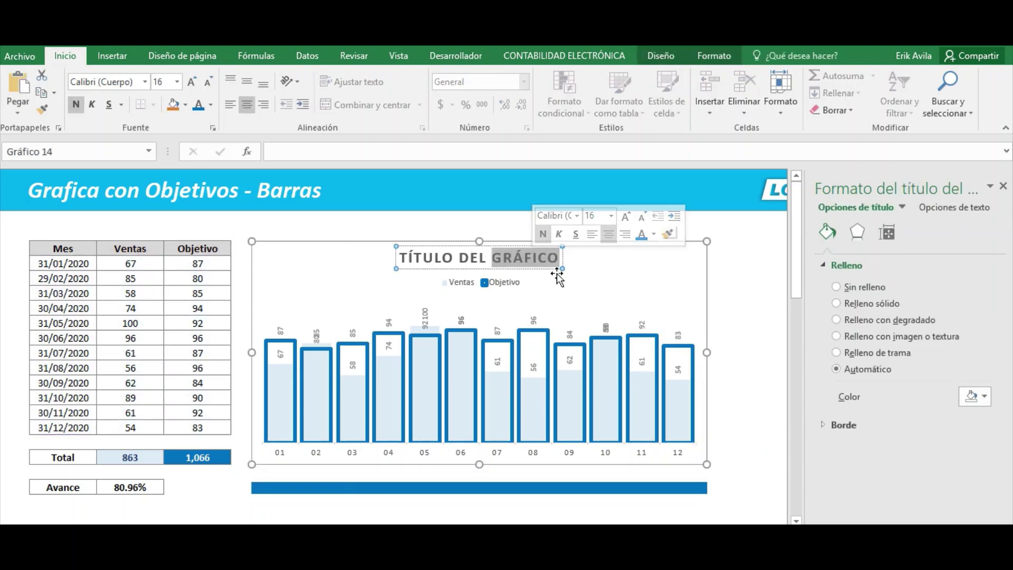
key("ctrl+a")
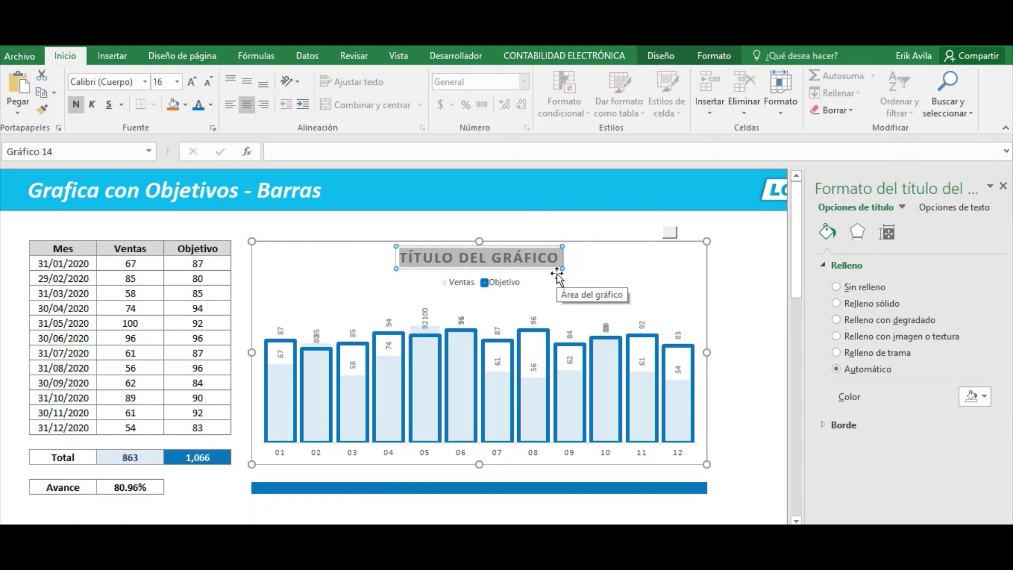
type("Ventas")
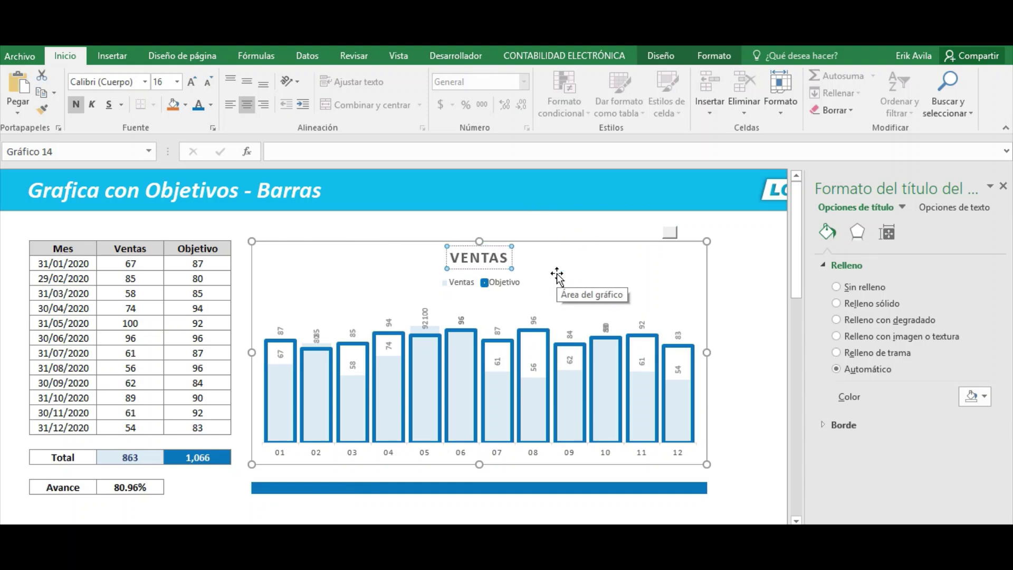
type(" vs")
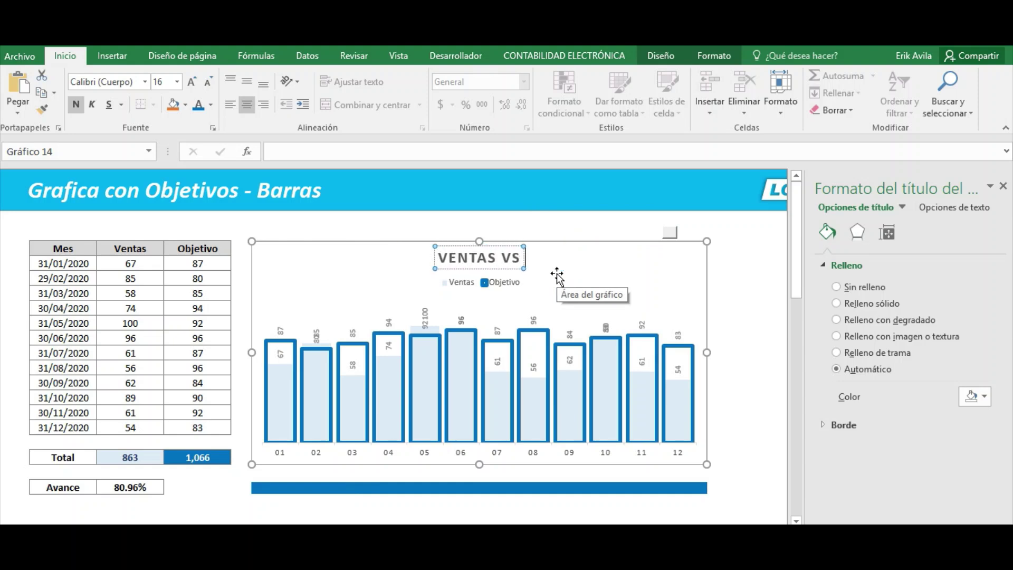
type(" objet")
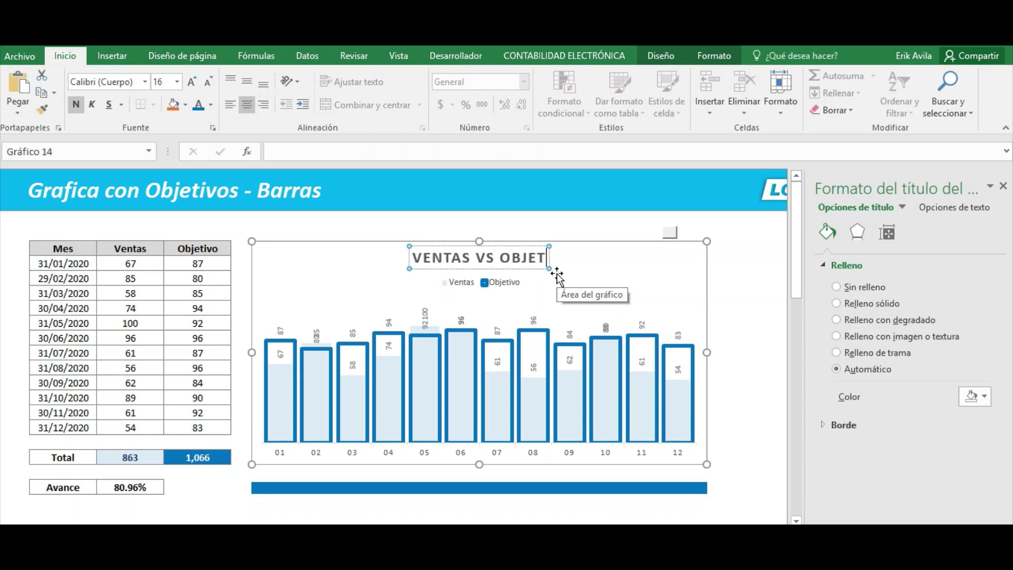
type("ivo")
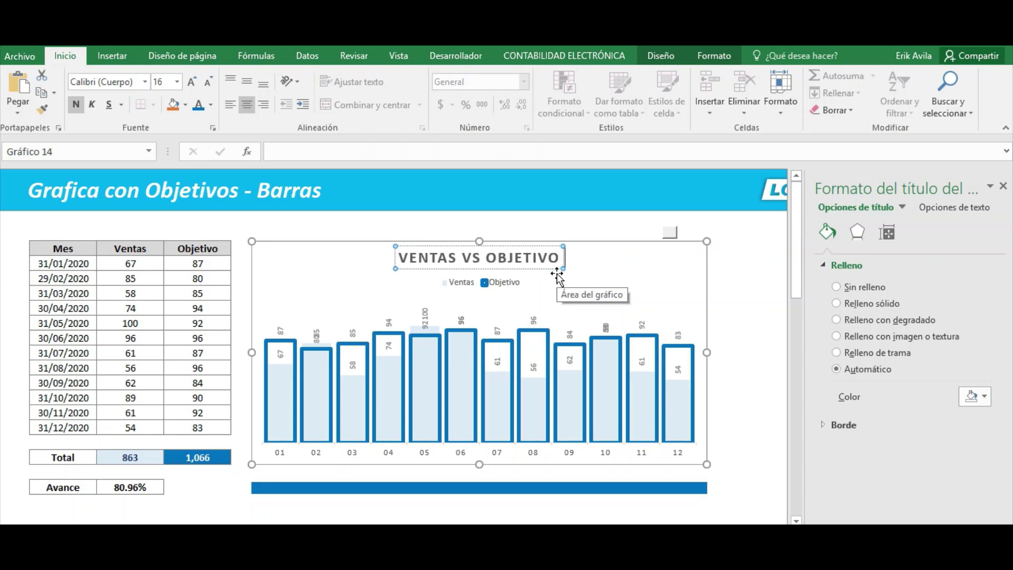
type(" 2020")
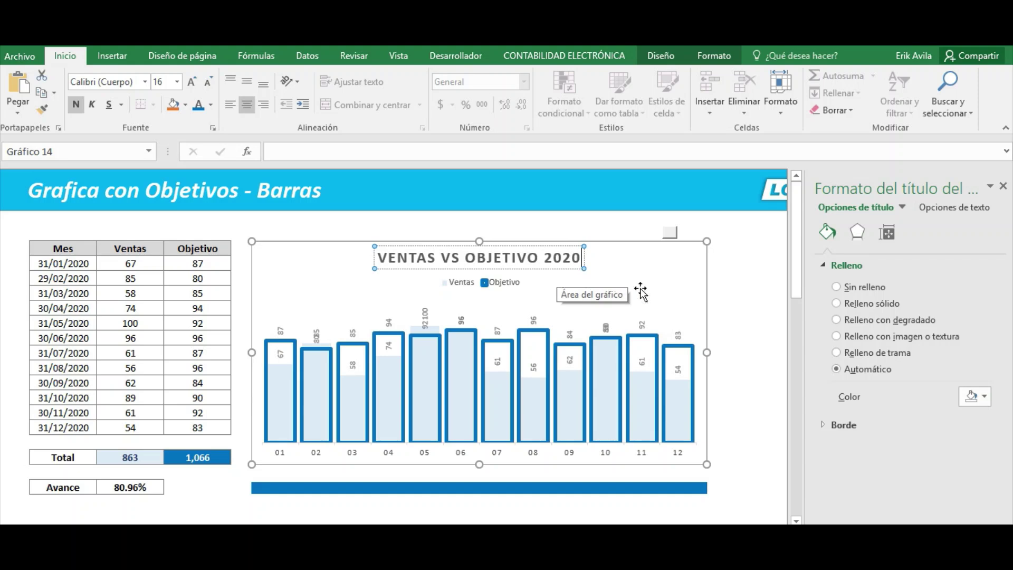
left_click(737, 289)
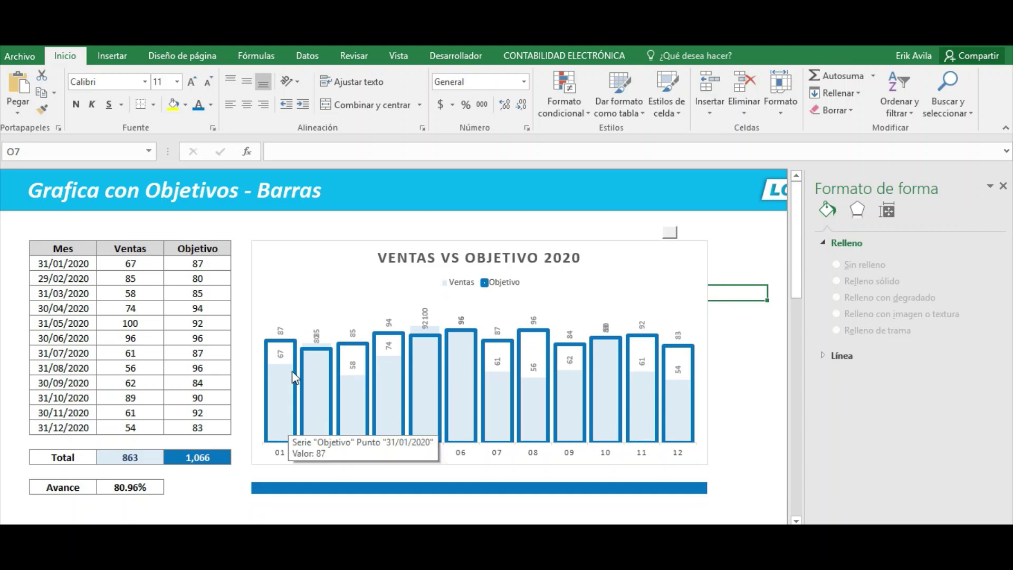
Place the Ventas data labels at the inside base of the bars and enlarge them to 12 pt.
left_click(281, 354)
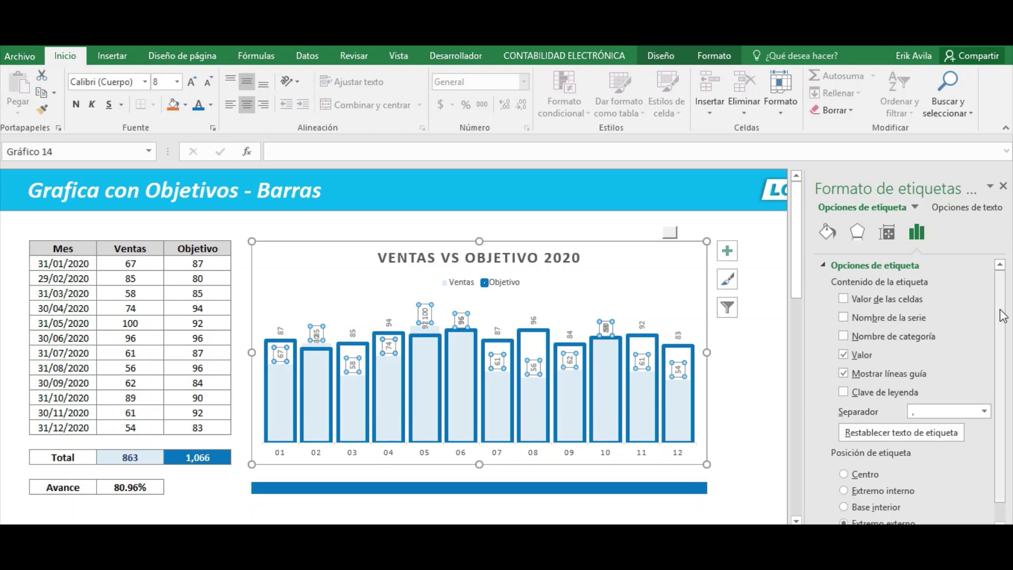
scroll(896, 432, "down", 2)
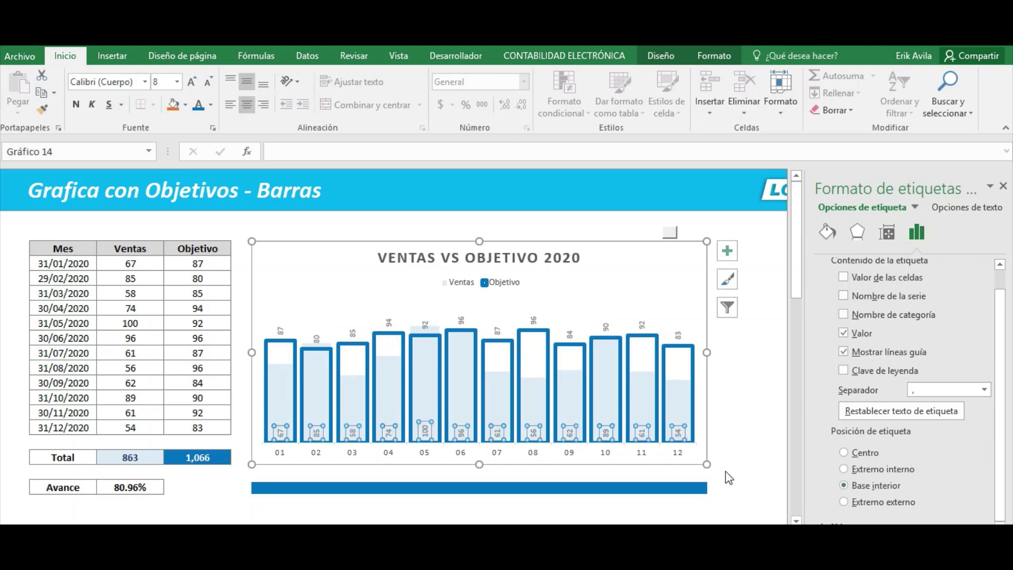
left_click(192, 80)
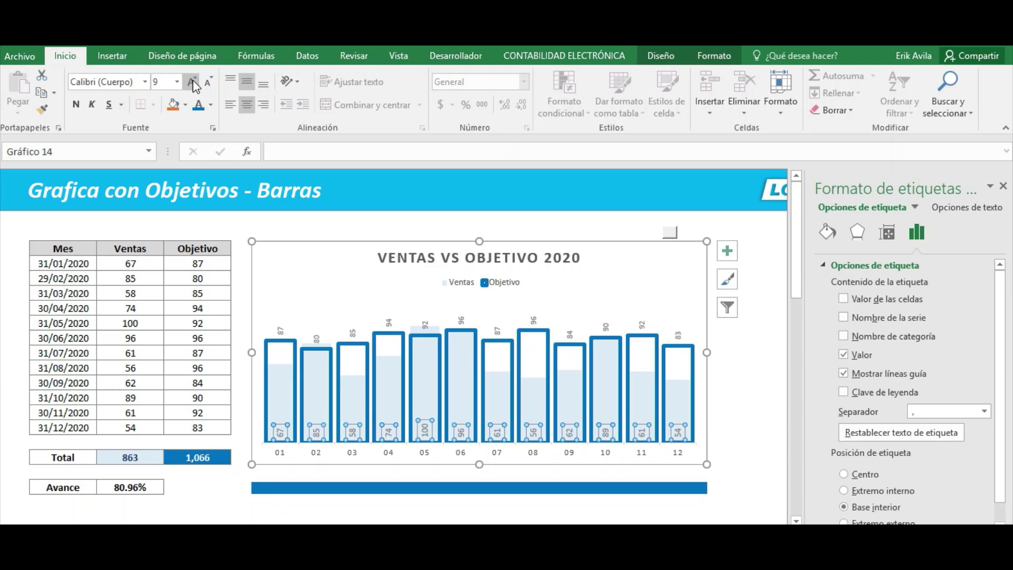
left_click(192, 80)
left_click(193, 84)
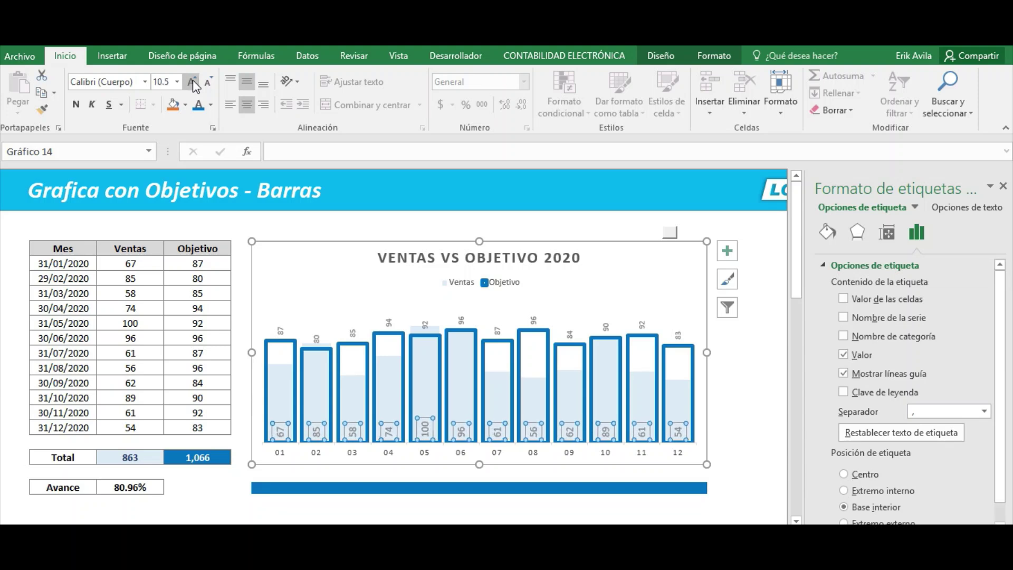
left_click(193, 83)
left_click(193, 83)
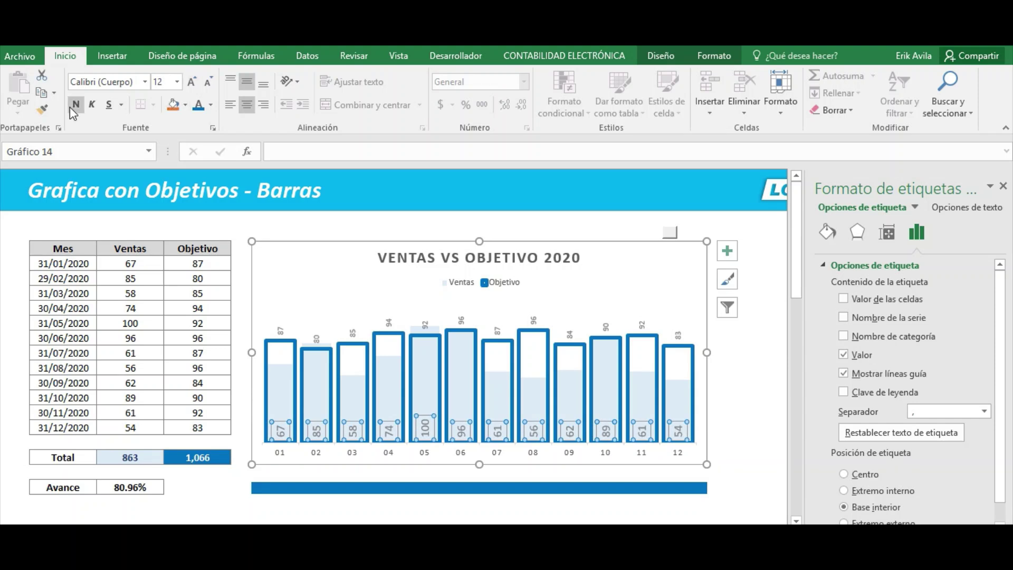
Enlarge the Objetivo data labels above the bars to 12 pt.
left_click(281, 331)
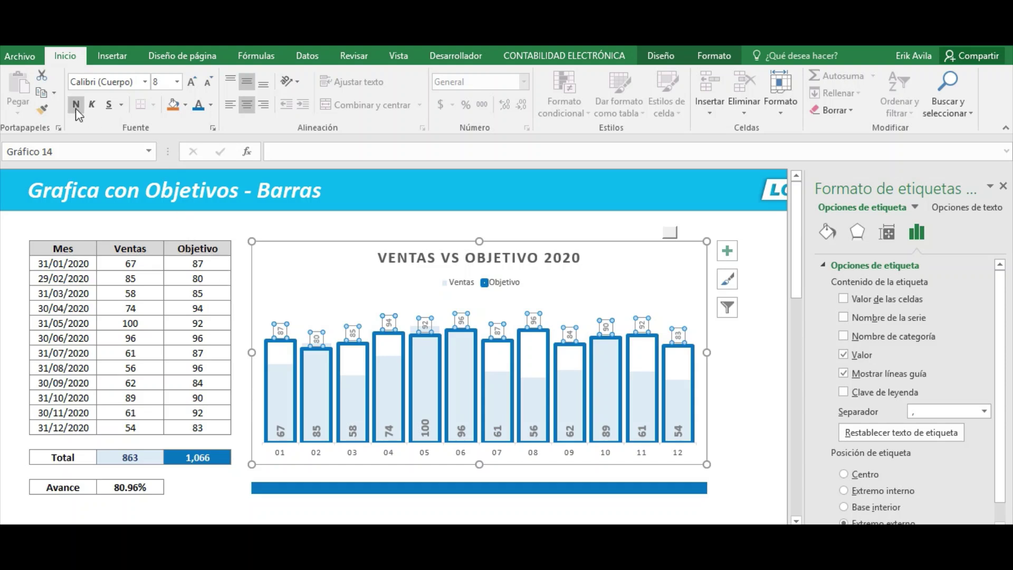
left_click(194, 82)
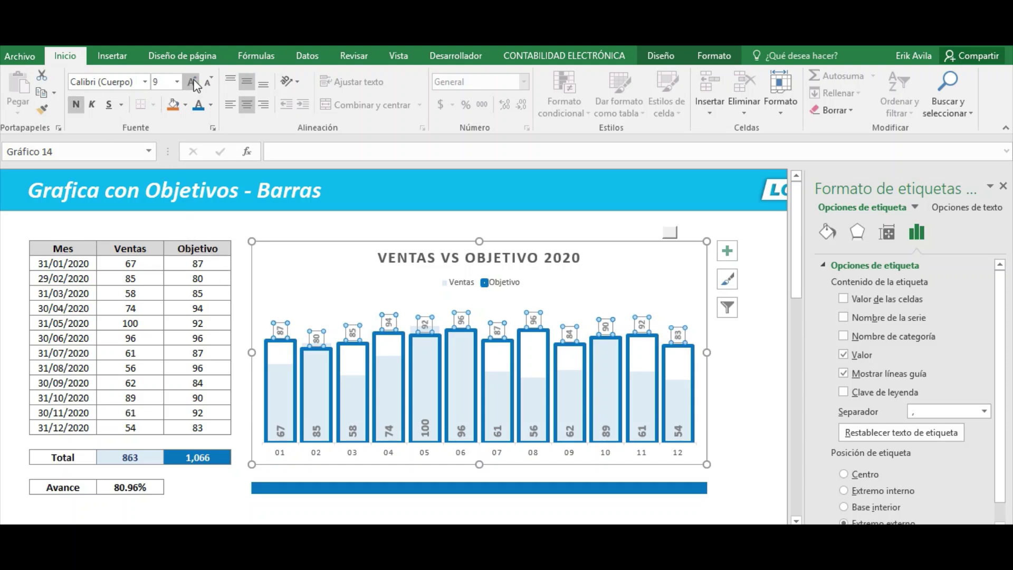
left_click(193, 82)
left_click(193, 81)
left_click(193, 81)
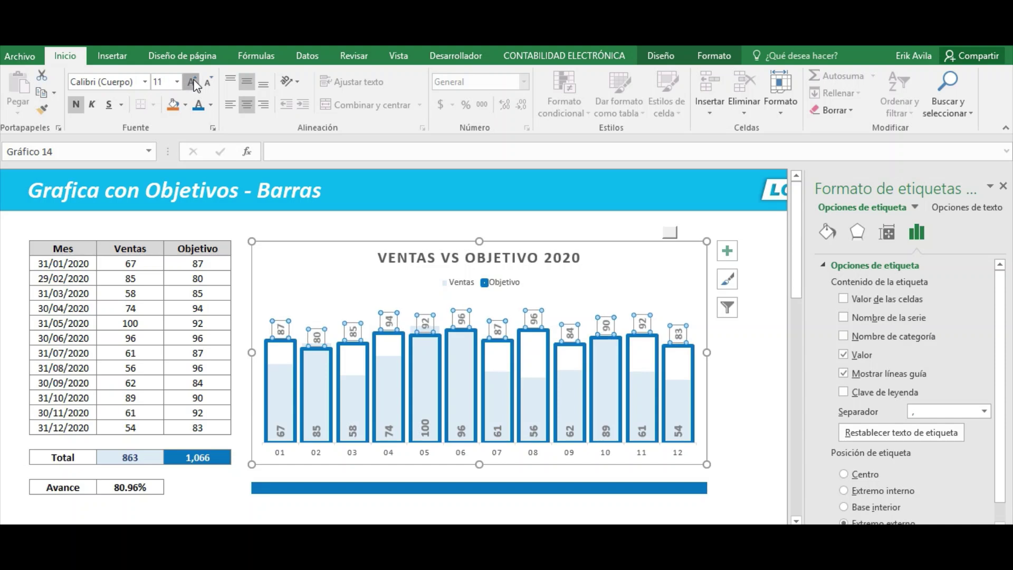
left_click(755, 368)
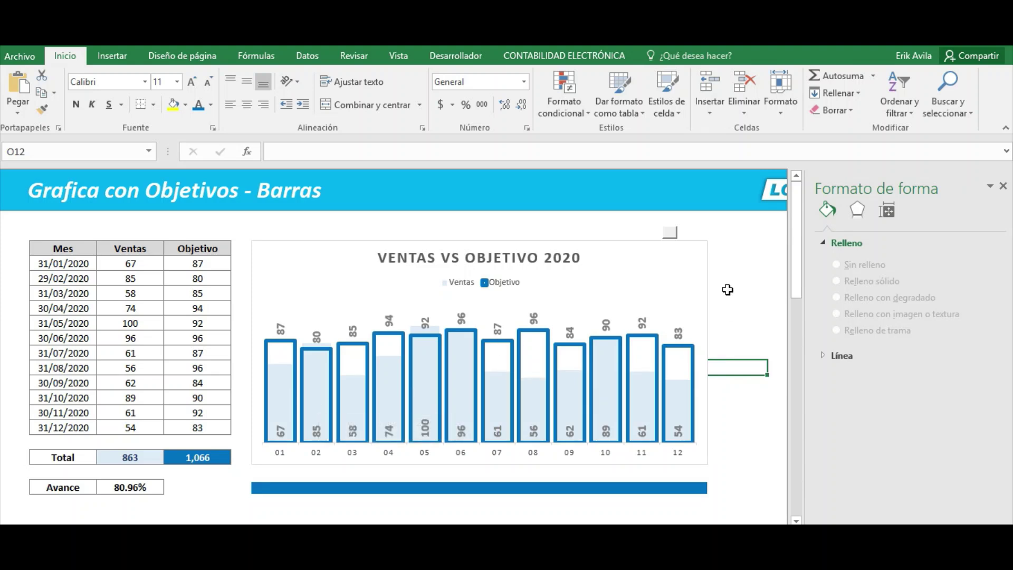
left_click(695, 270)
Give the chart's plot area an outer shadow from Shape Effects.
left_click(759, 364)
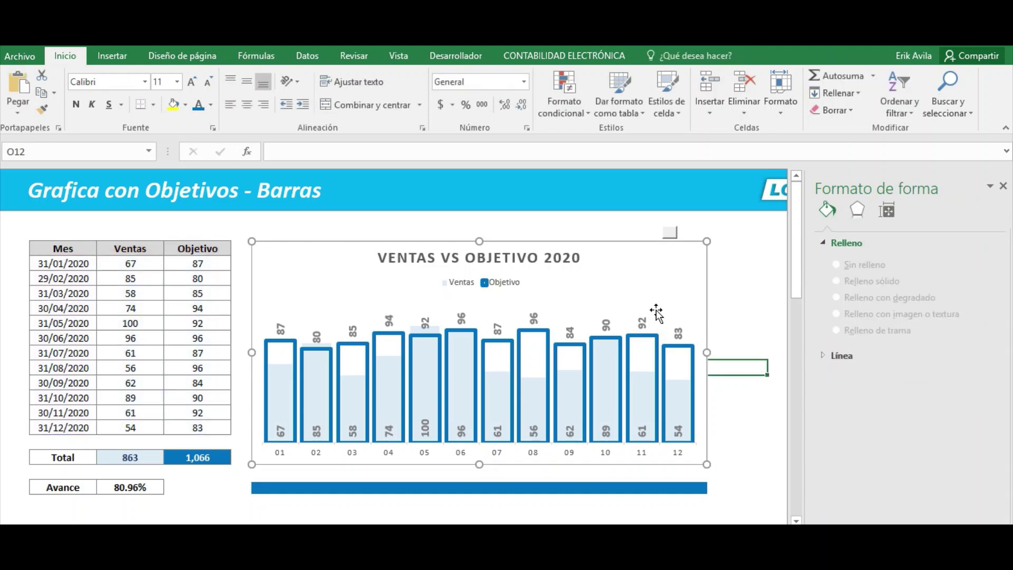
left_click(647, 299)
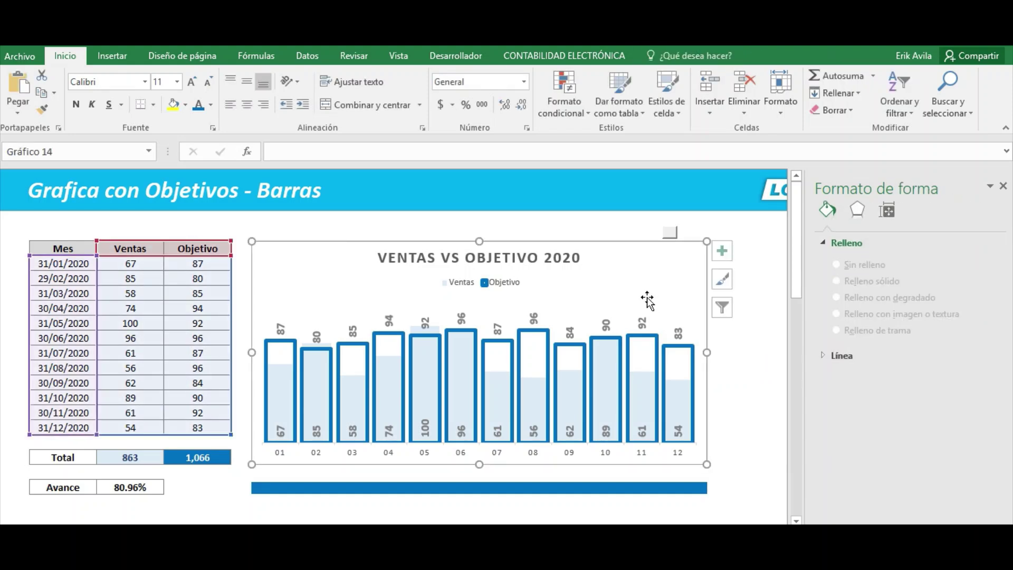
left_click(777, 392)
left_click(570, 315)
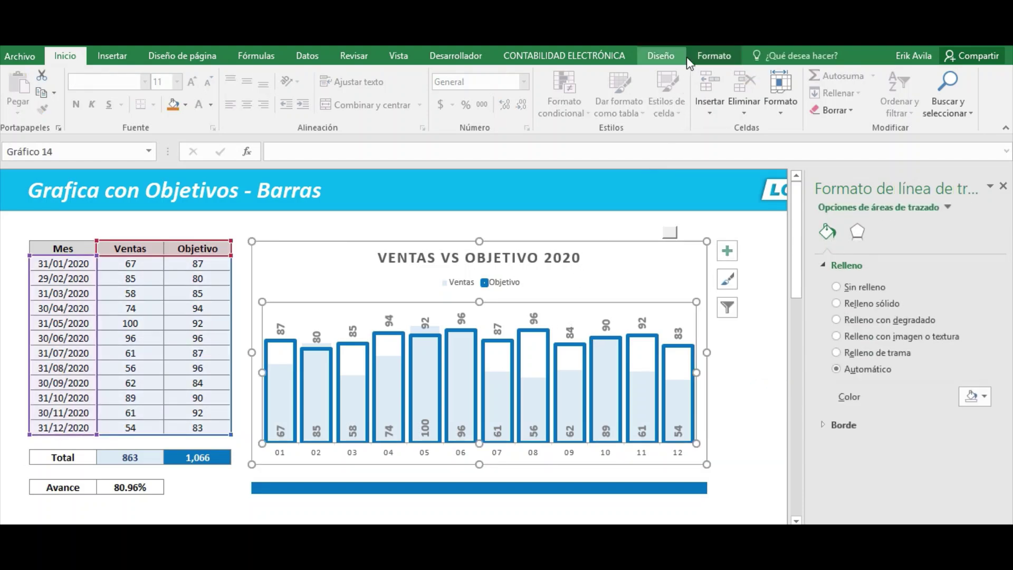
left_click(712, 56)
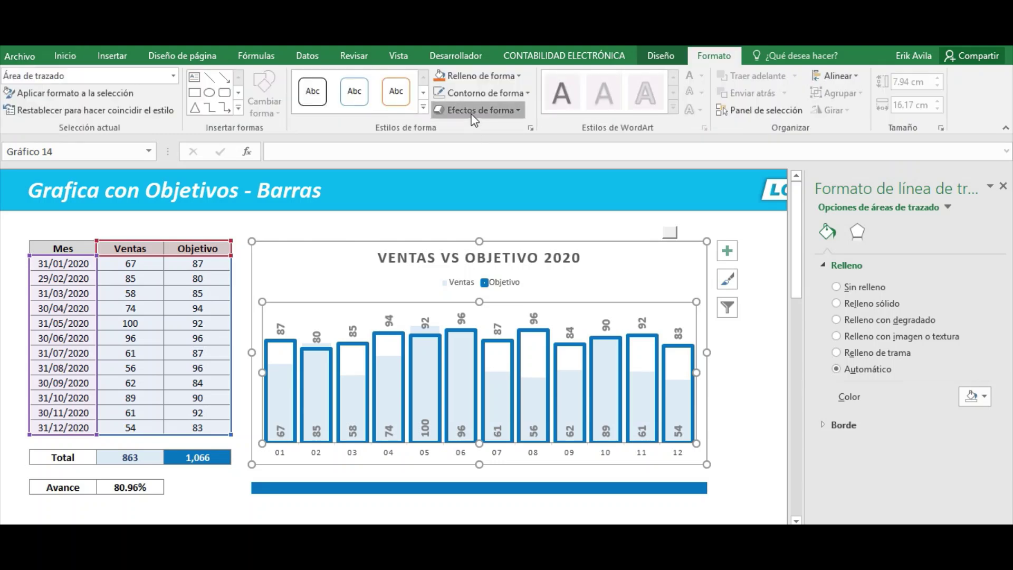
left_click(477, 110)
mouse_move(484, 170)
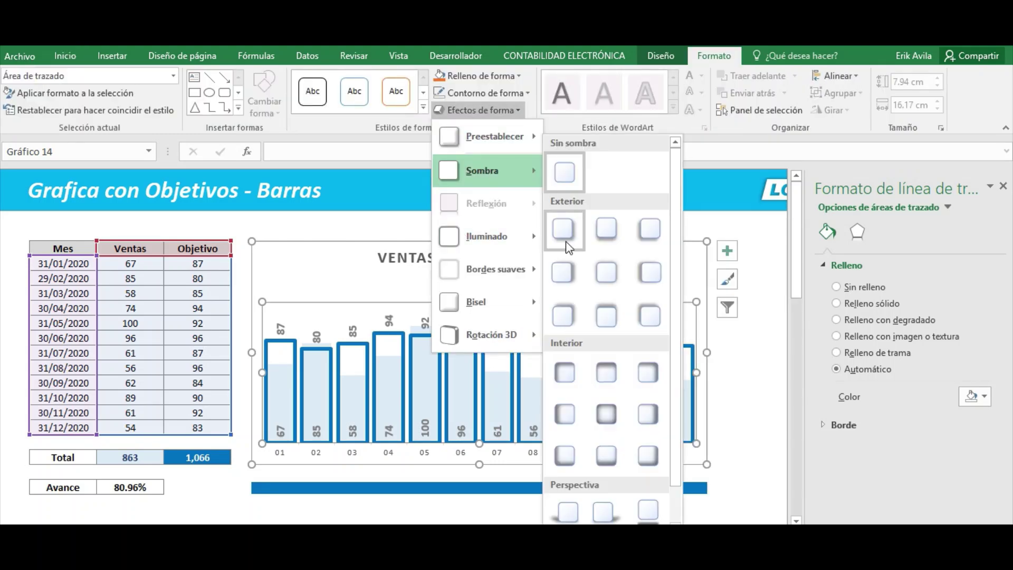
left_click(568, 237)
left_click(741, 365)
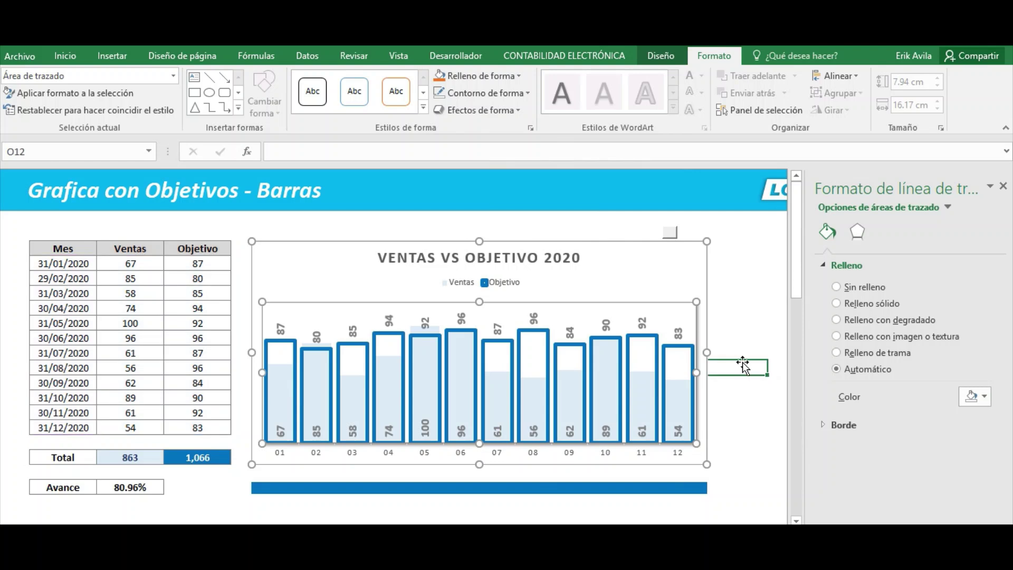
Send the chart to the back, behind all other objects, and close the formatting pane.
left_click(670, 248)
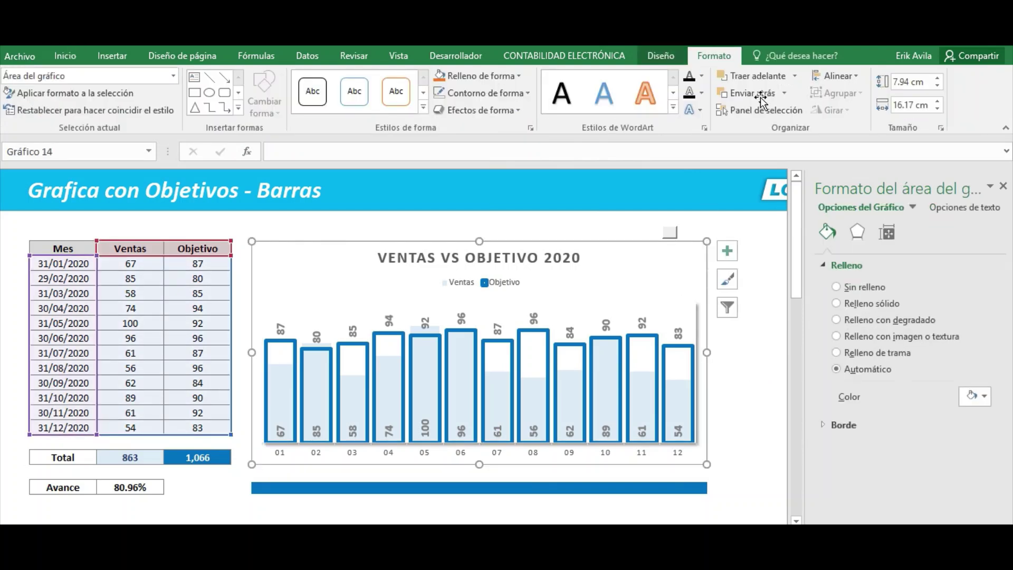
left_click(783, 93)
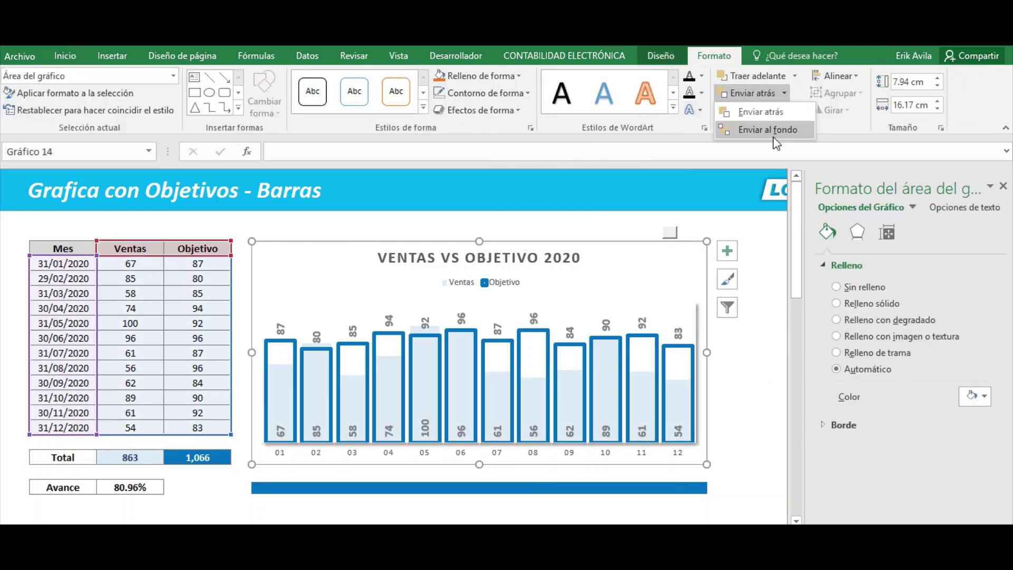
left_click(761, 131)
left_click(758, 296)
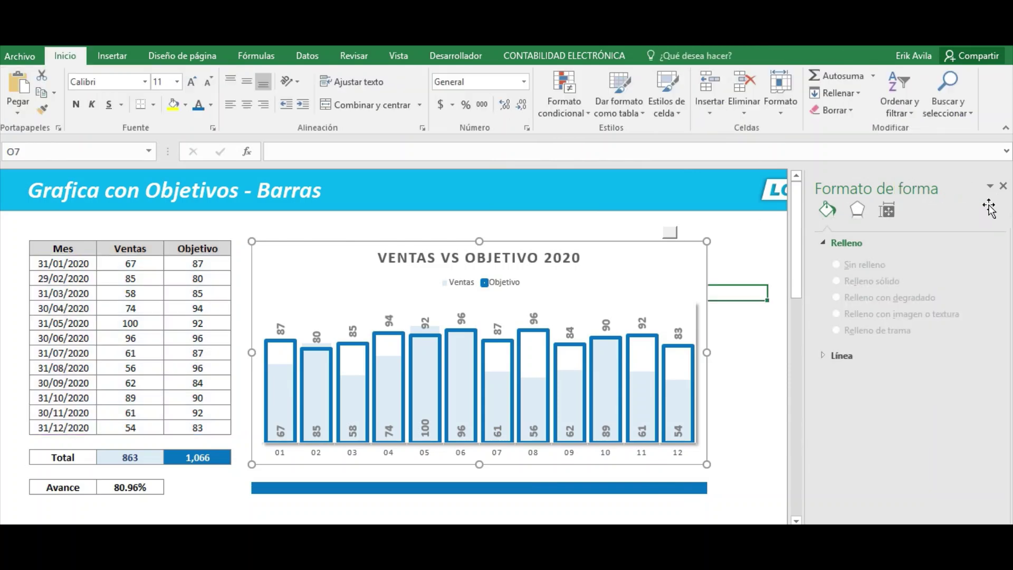
left_click(1002, 186)
Review the chart's Ventas and Objetivo data labels beside the new callouts.
left_click(776, 384)
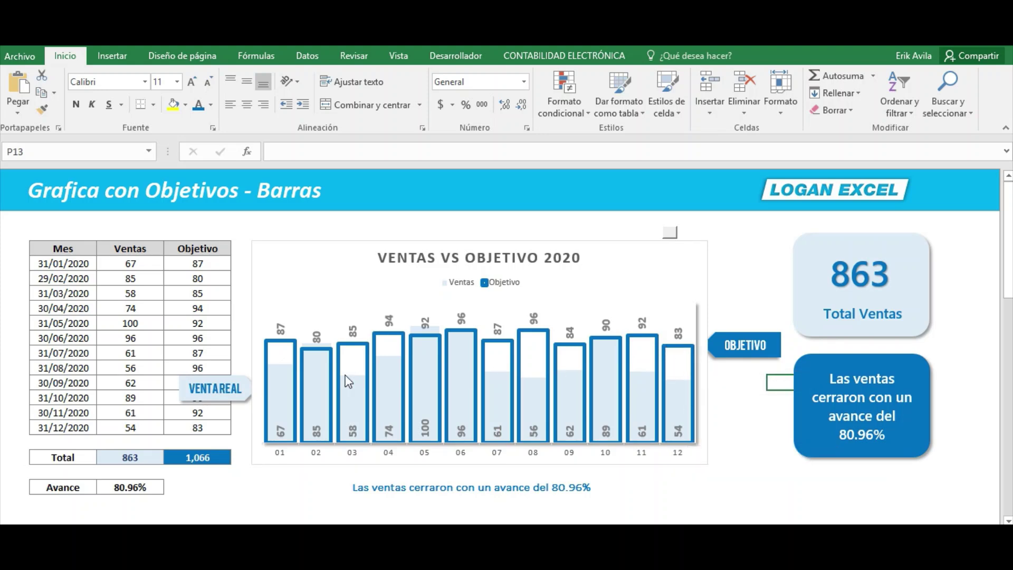
left_click(280, 332)
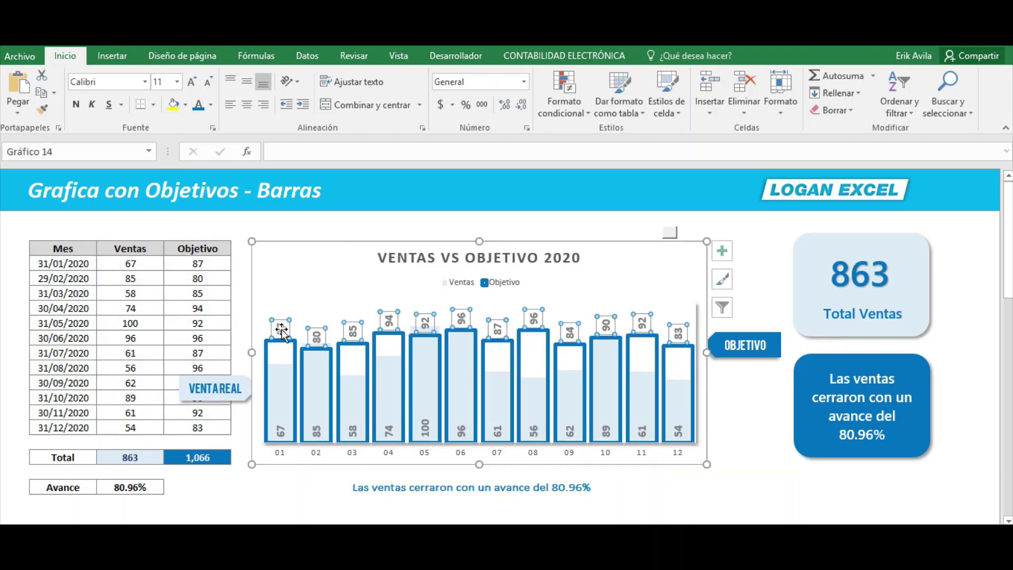
left_click(391, 433)
left_click(389, 323)
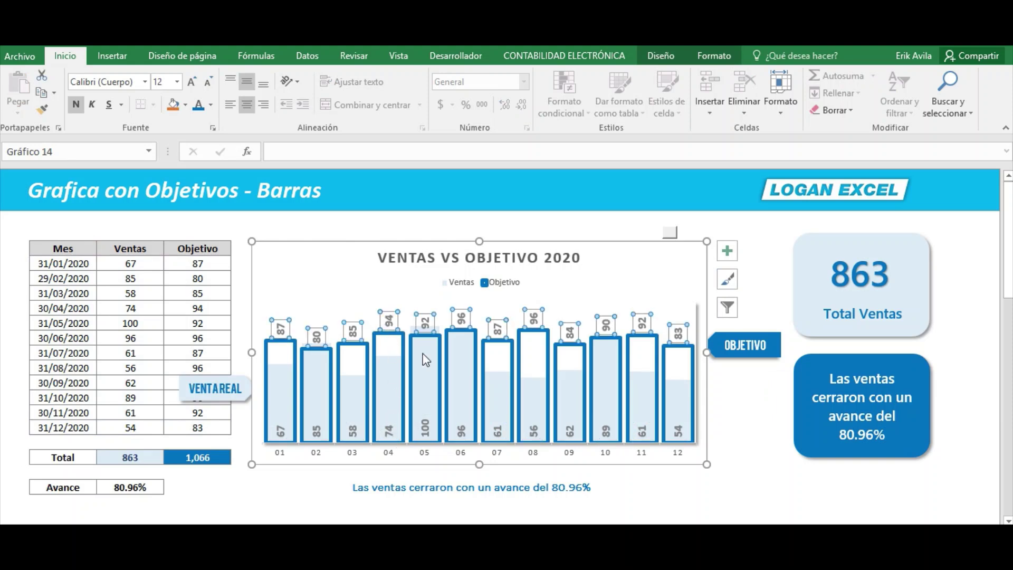
left_click(760, 404)
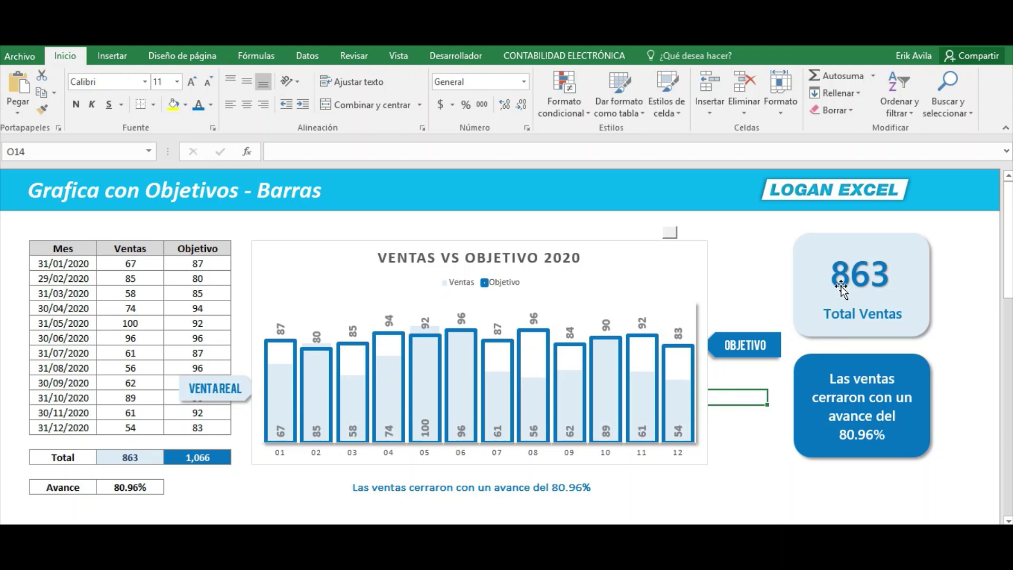
Check the Avance percentage formula =+D18/E18 in D20 below the totals.
left_click(212, 486)
left_click(212, 472)
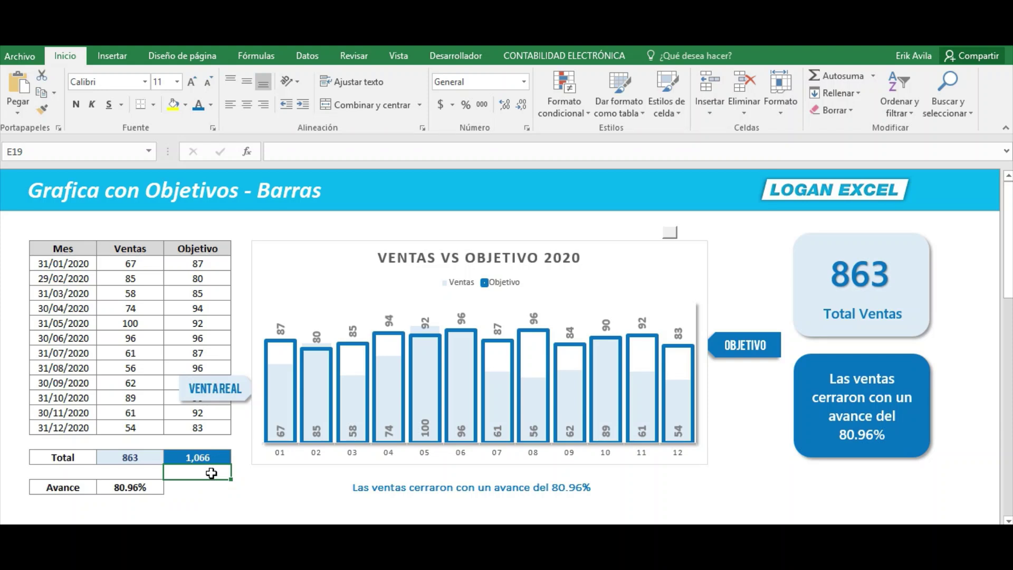
left_click(179, 494)
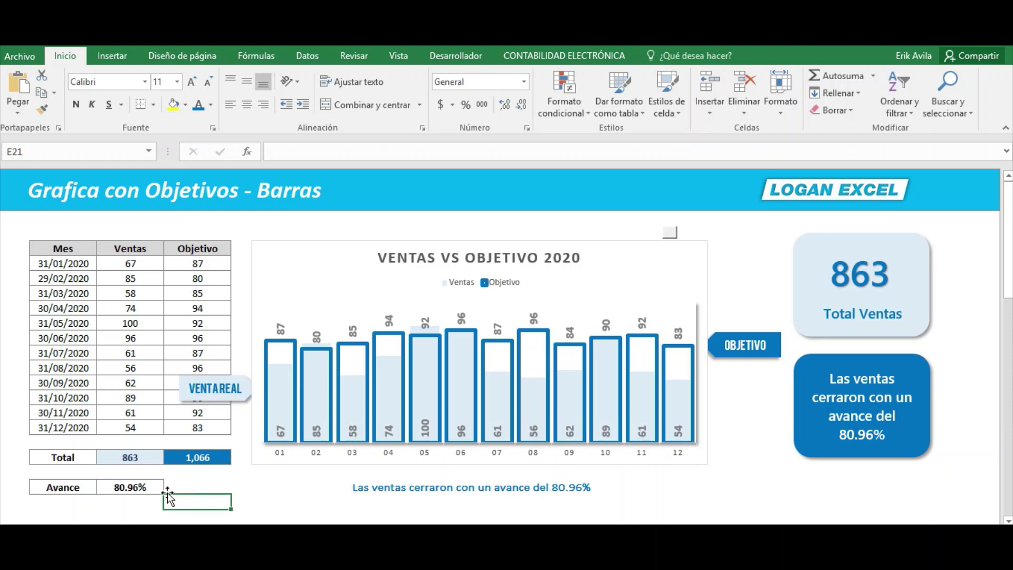
left_click(144, 486)
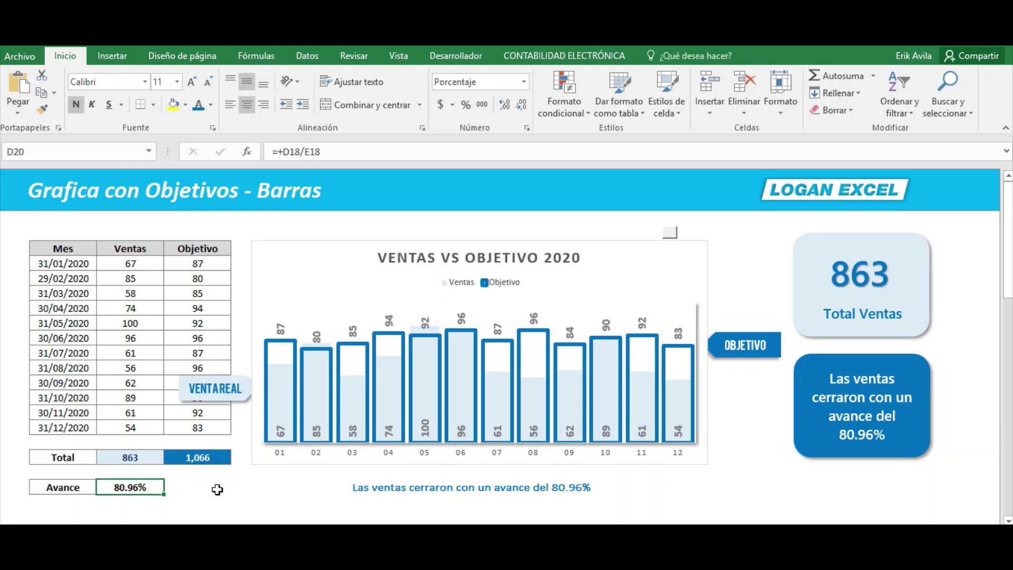
Re-enter the Mes date cells from February to August to regenerate random Ventas and Objetivo values.
left_click(72, 278)
key("F2")
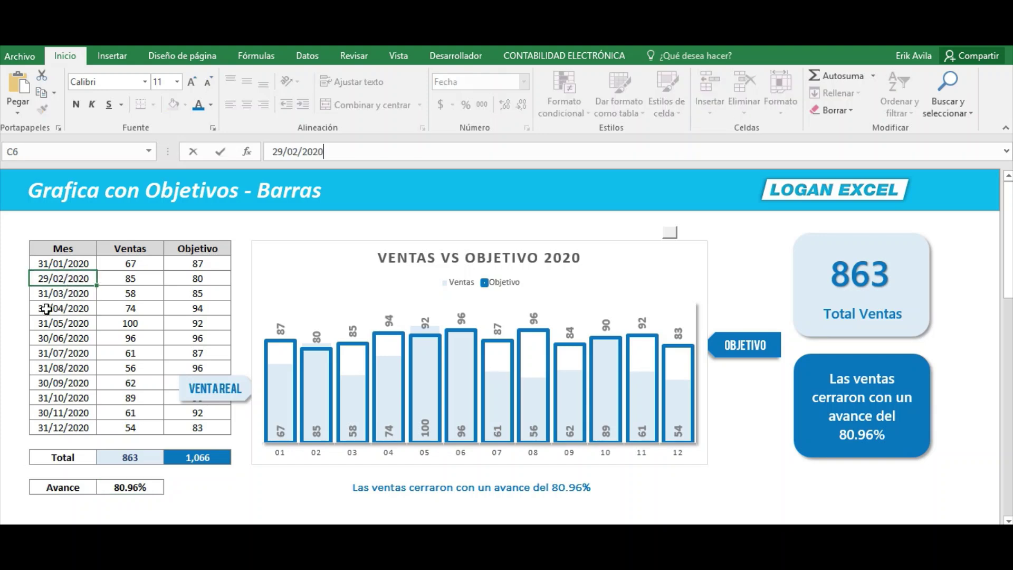
key("Return")
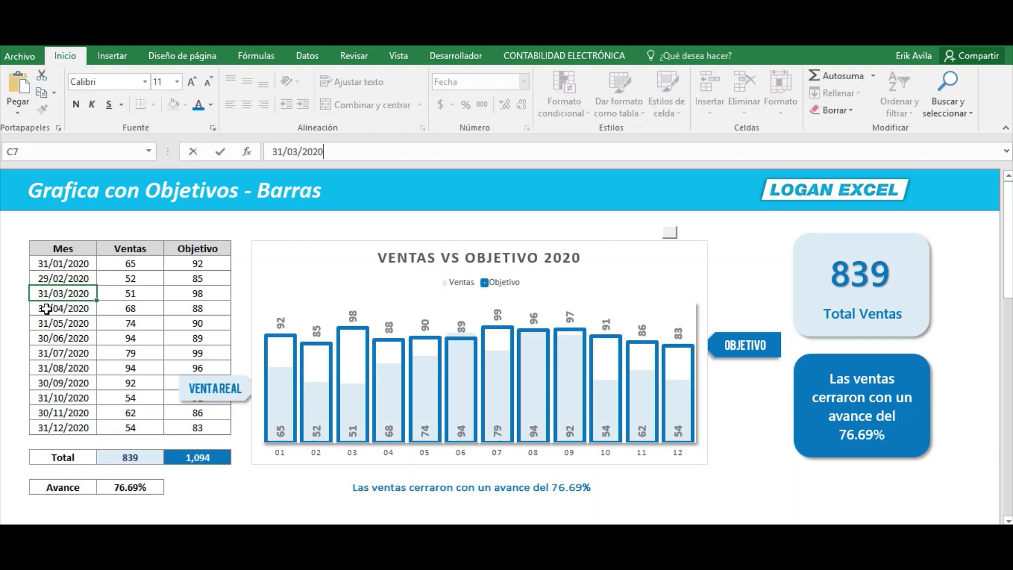
key("F2")
key("Return")
key("F2")
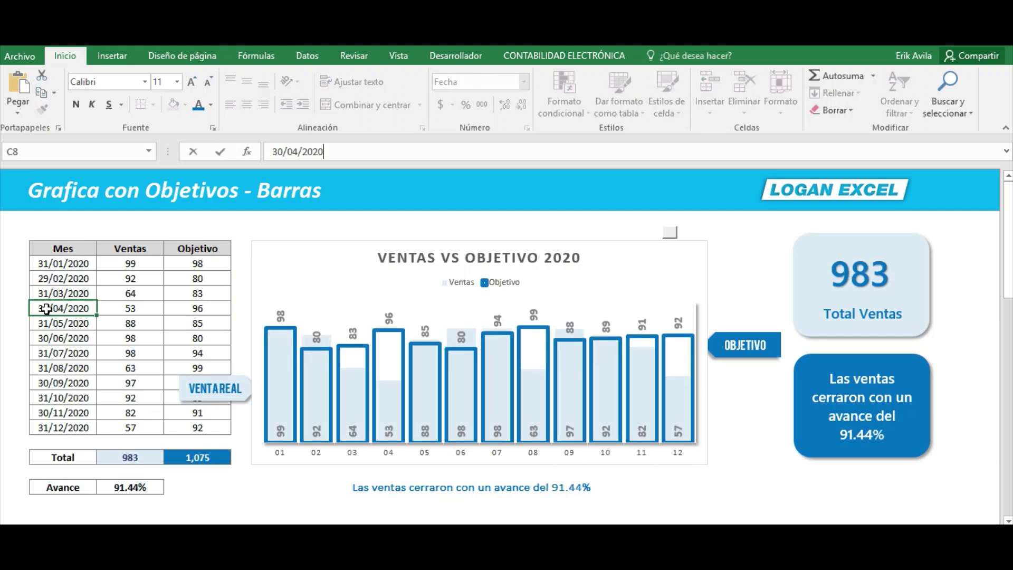
key("Return")
key("F2")
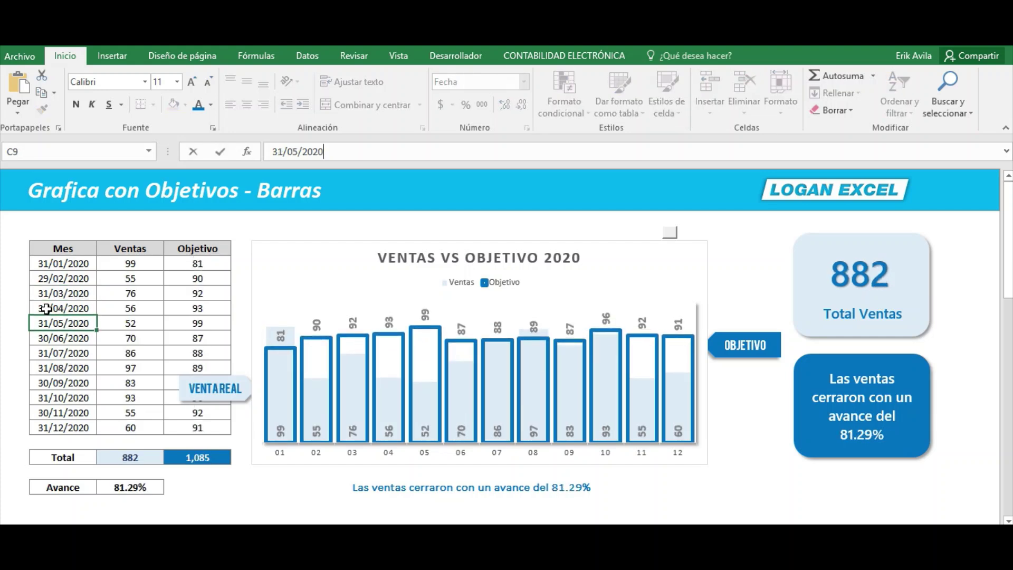
key("Return")
key("F2")
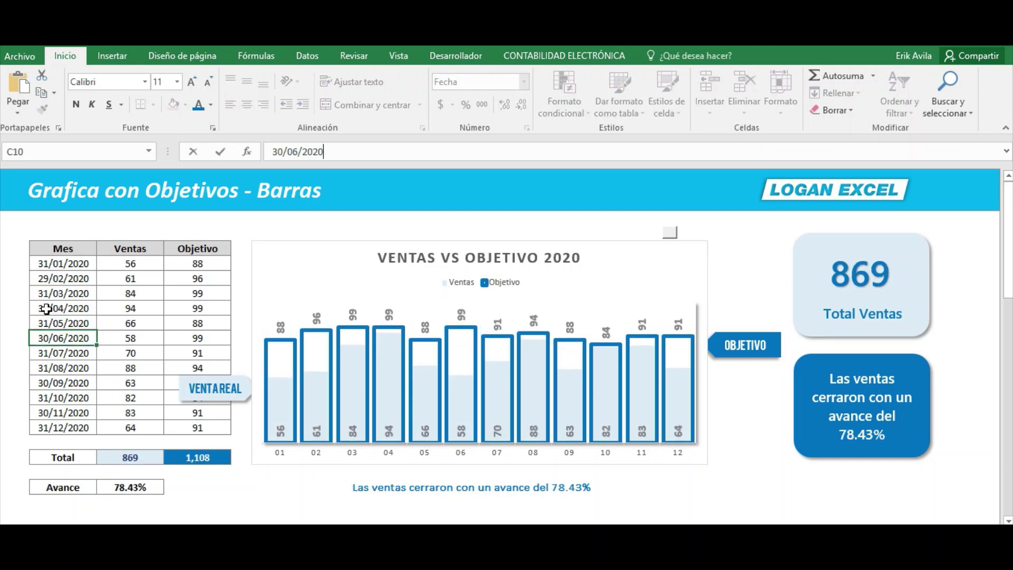
key("Return")
key("F2")
key("Return")
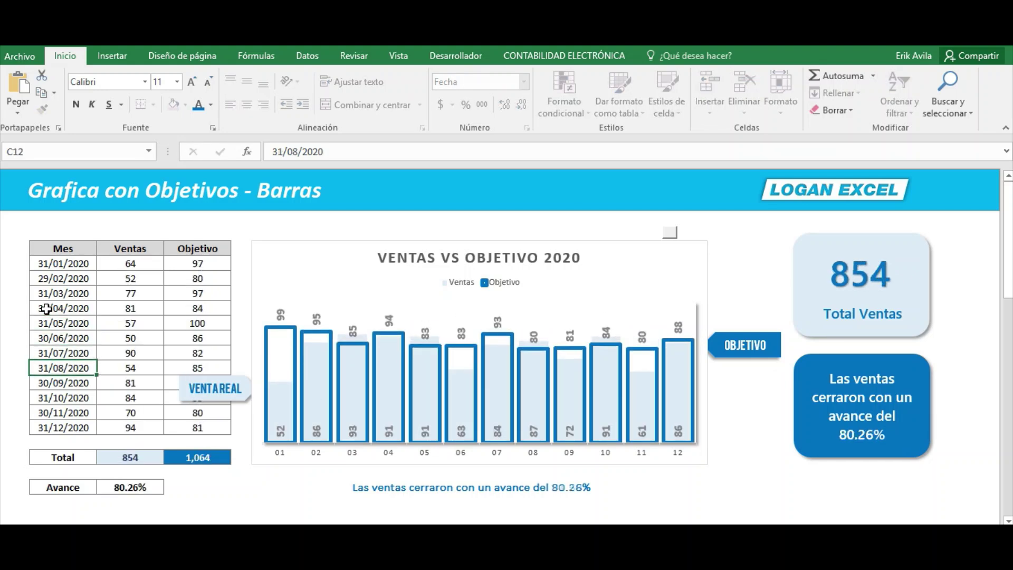
key("F2")
key("Return")
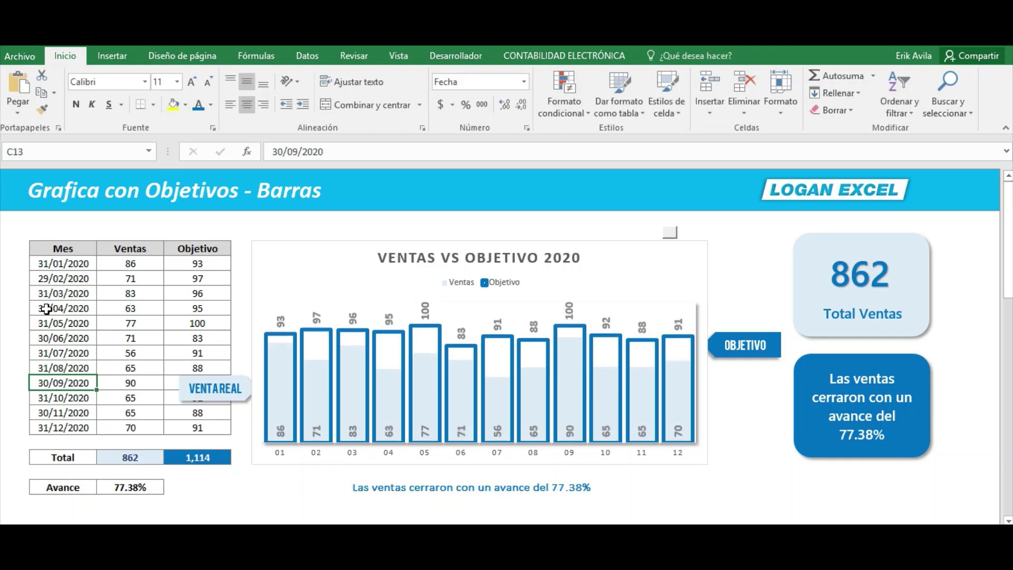
key("F2")
key("Return")
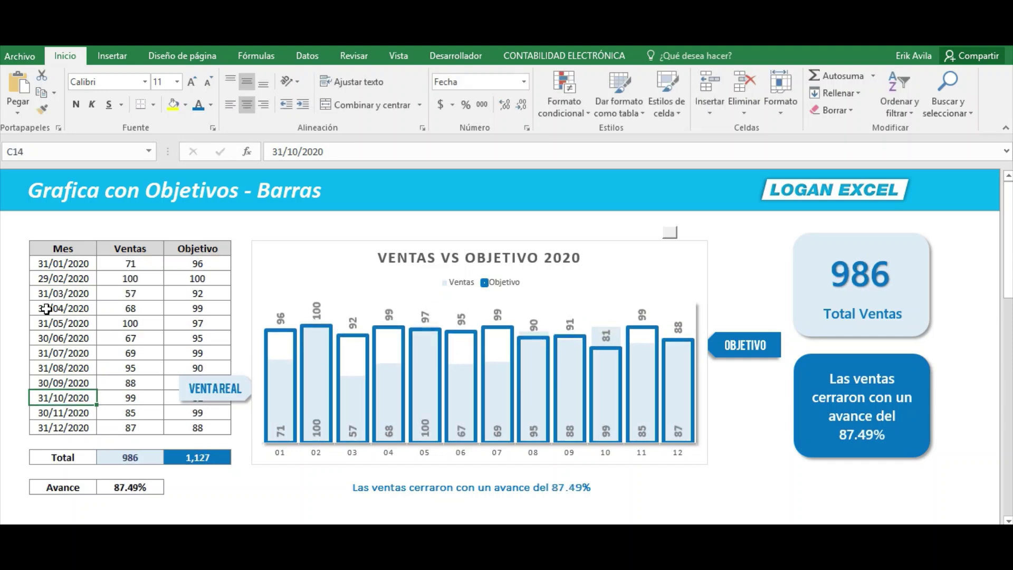
Inspect the ALEATORIO.ENTRE formula behind Objetivo, the 31/05/2020 date cell and the table headers.
left_click(129, 263)
left_click(71, 252)
left_click(16, 300)
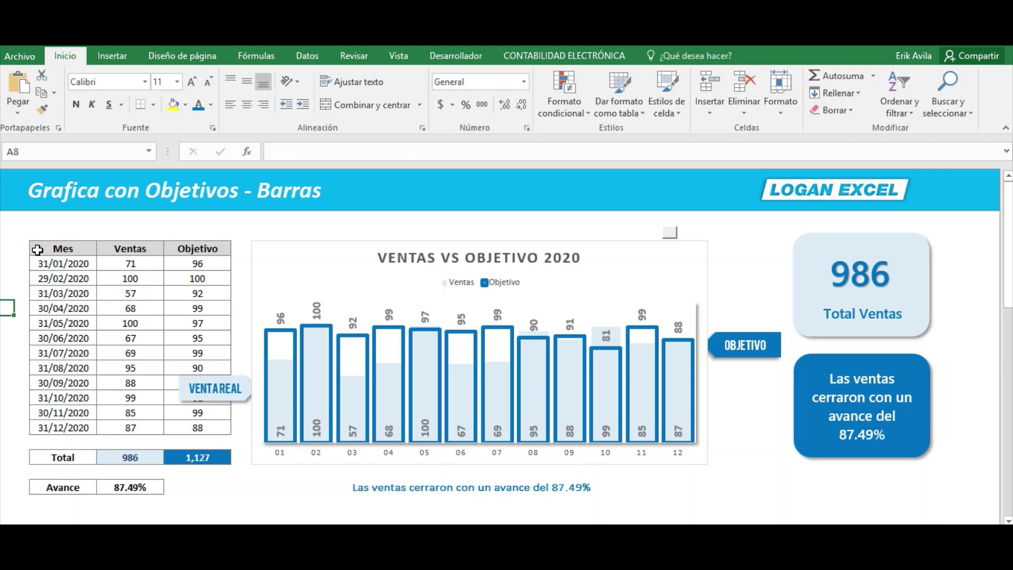
left_click(39, 250)
left_click(70, 350)
left_click(66, 323)
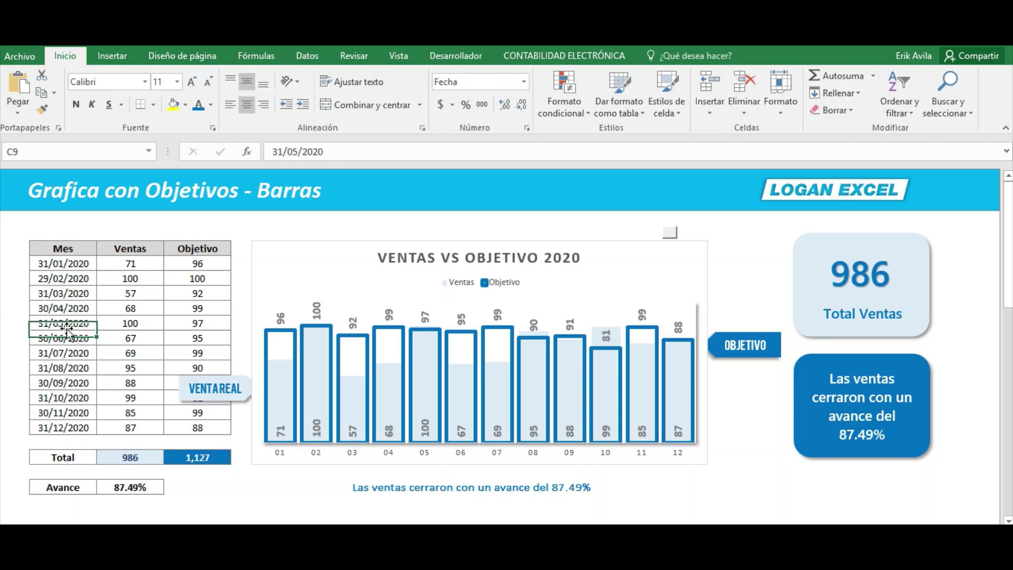
double_click(66, 324)
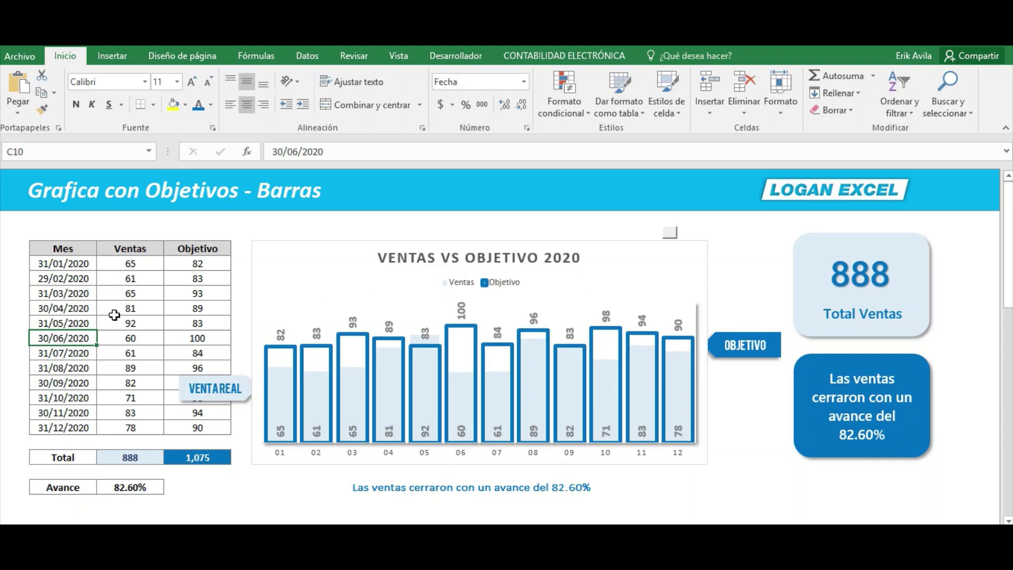
left_click(132, 249)
left_click(64, 249)
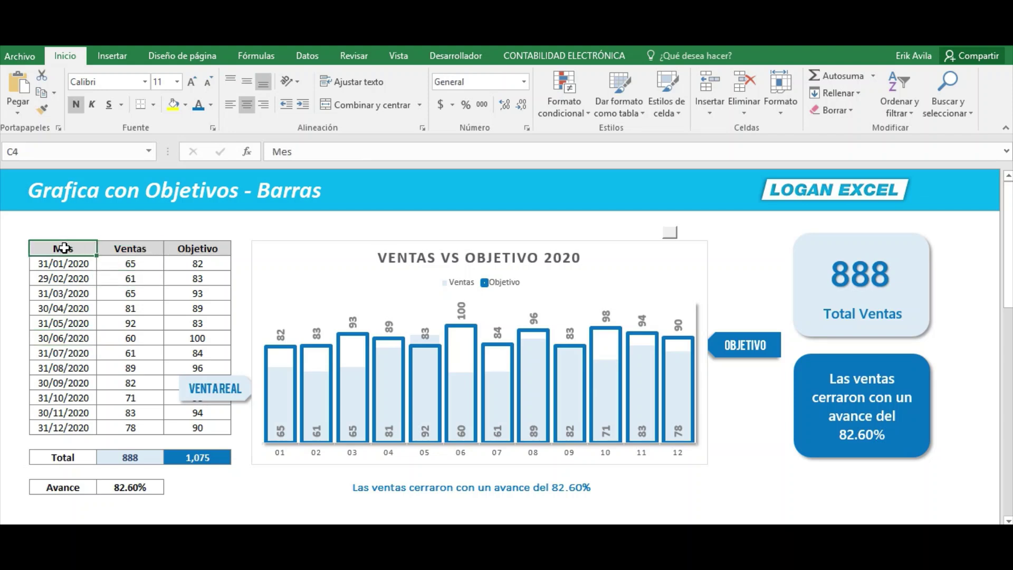
left_click(37, 228)
left_click(55, 220)
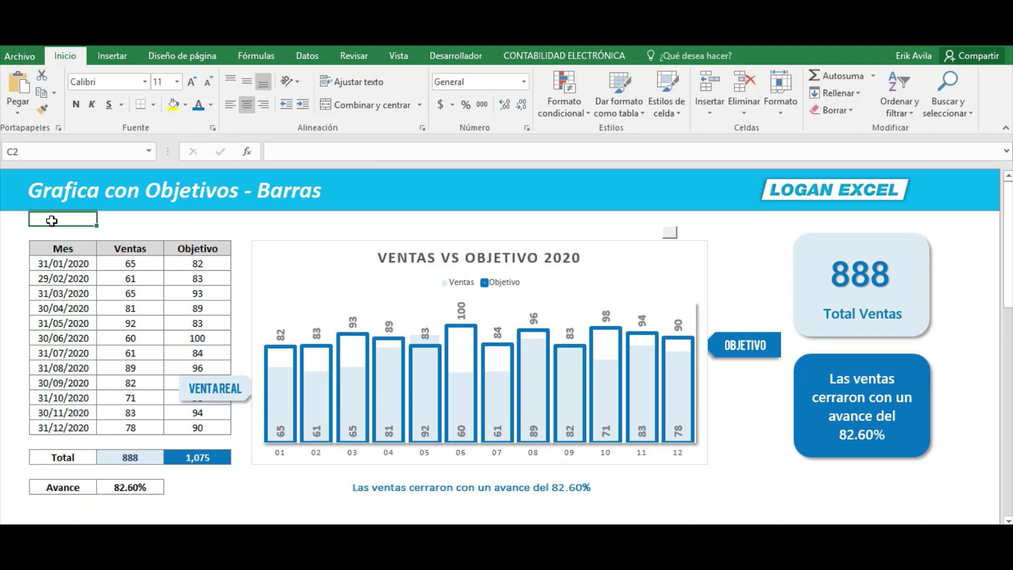
left_click(11, 195)
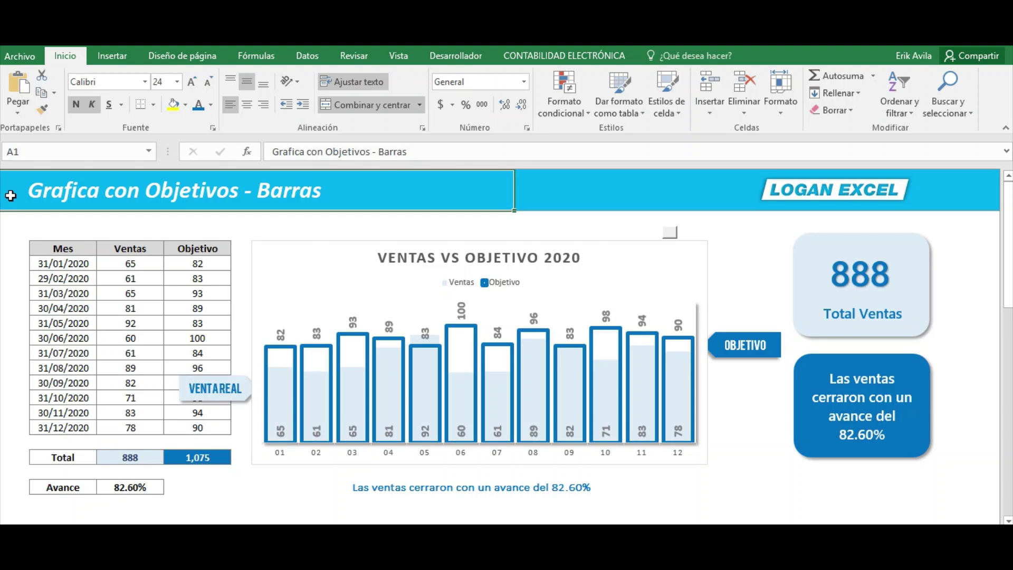
Recalculate repeatedly with F9 for new random values, then move to the Redes Sociales sheet.
key("F9")
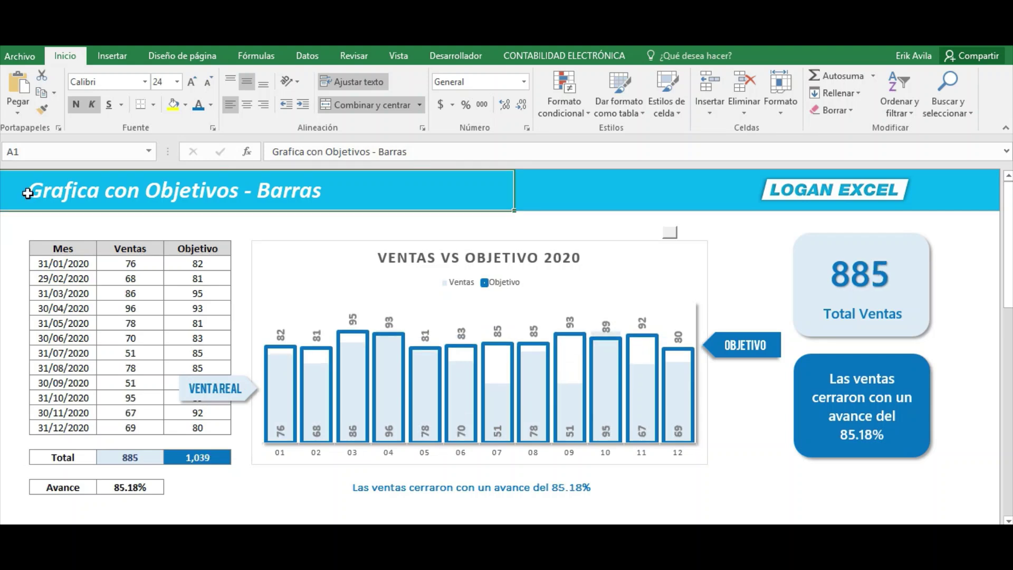
key("F9")
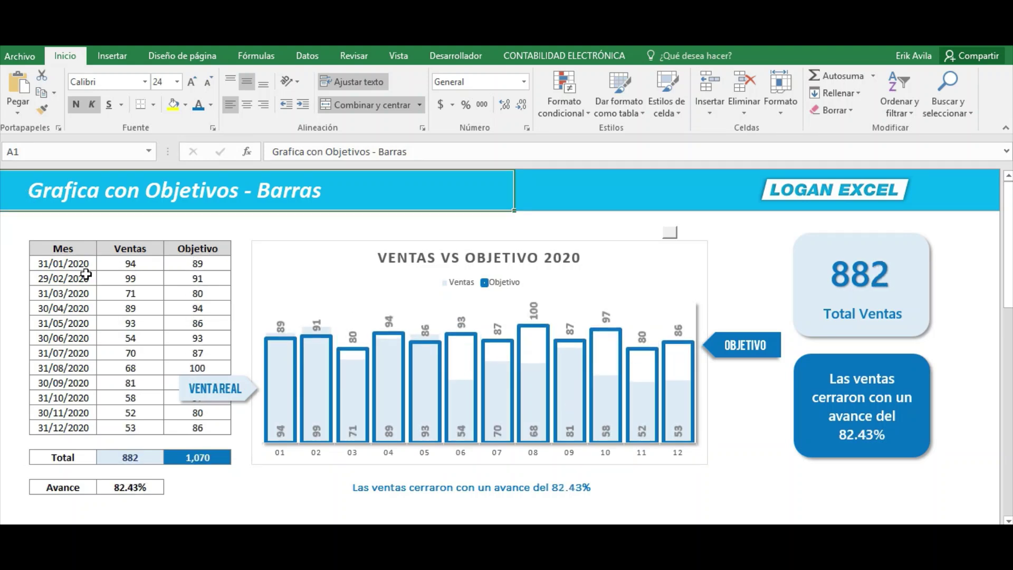
left_click(68, 293)
key("F9")
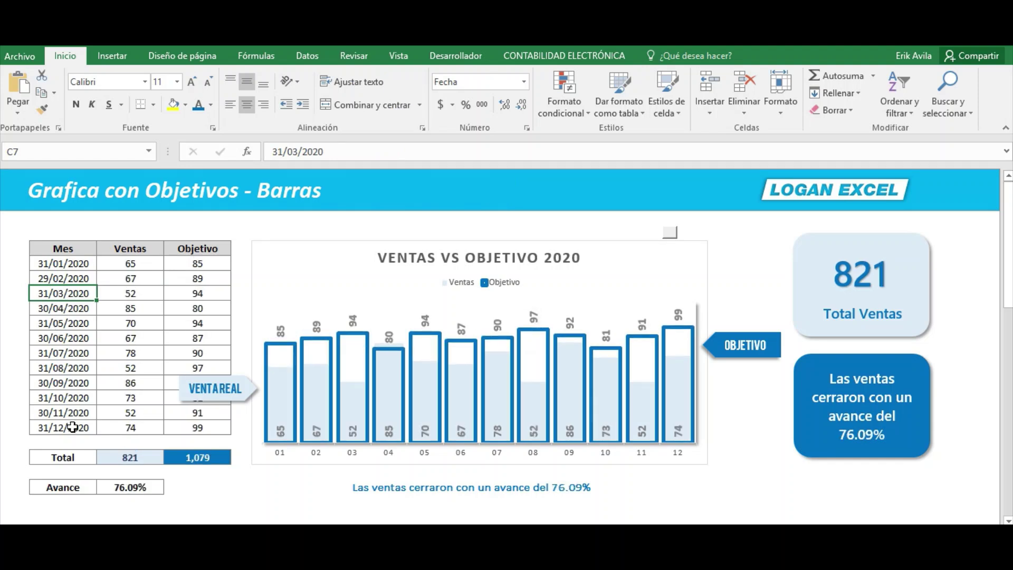
left_click(73, 426)
key("F9")
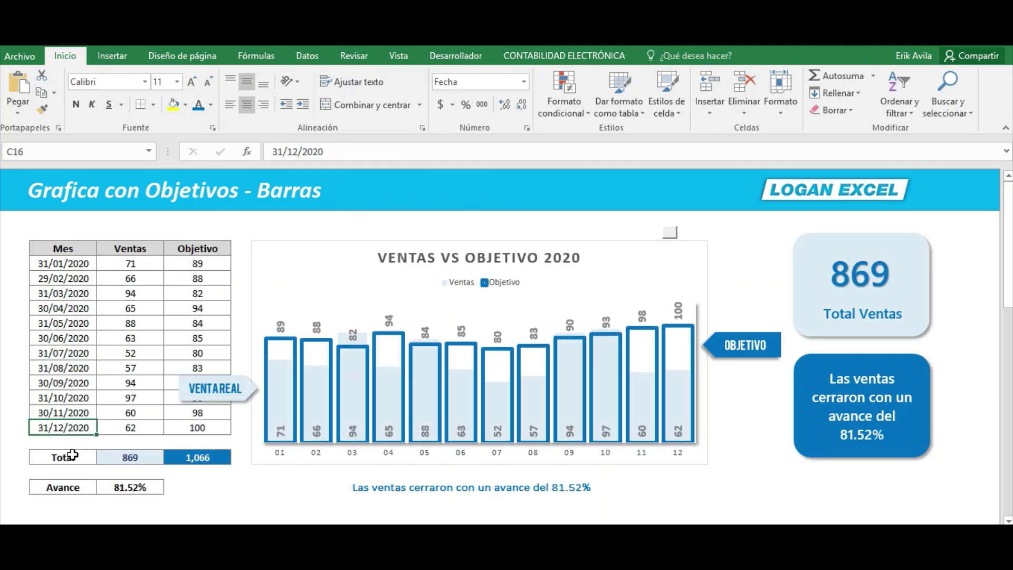
key("F9")
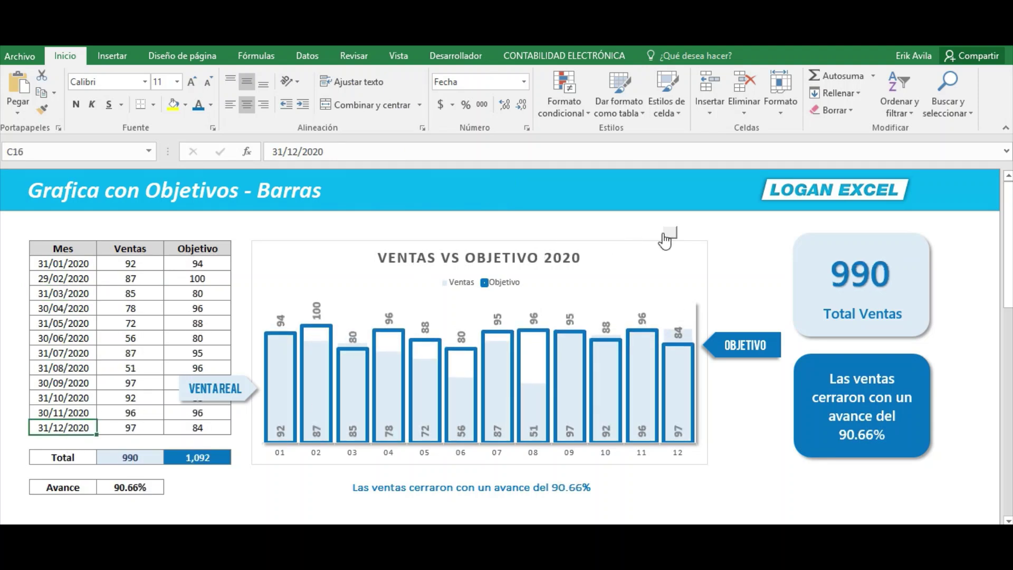
key("F9")
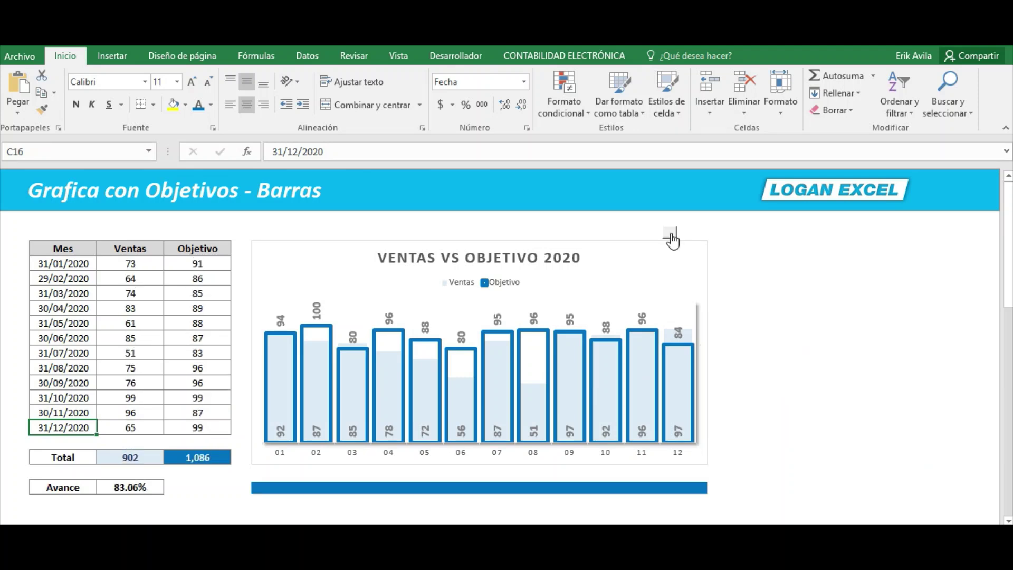
key("F9")
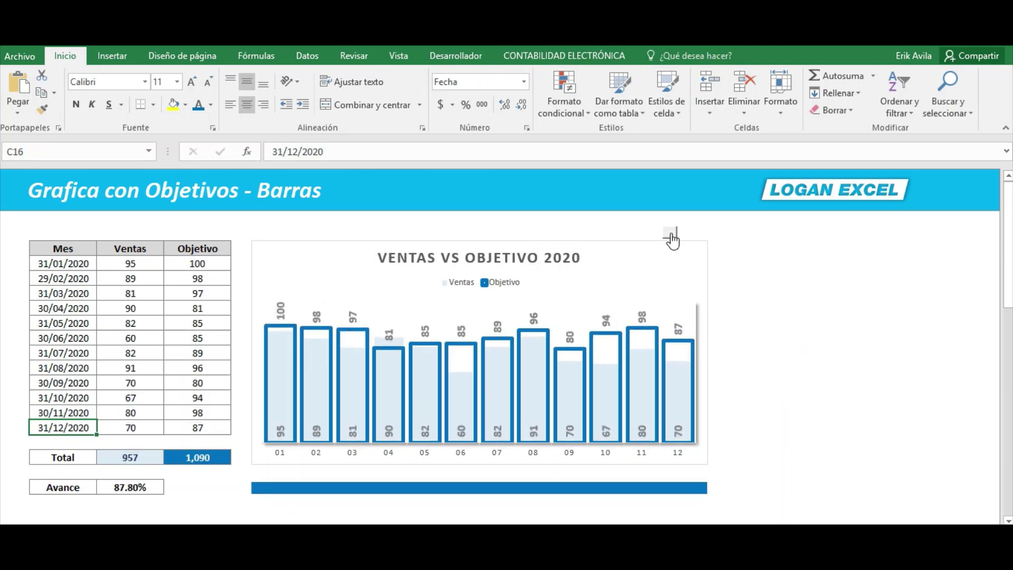
left_click(738, 230)
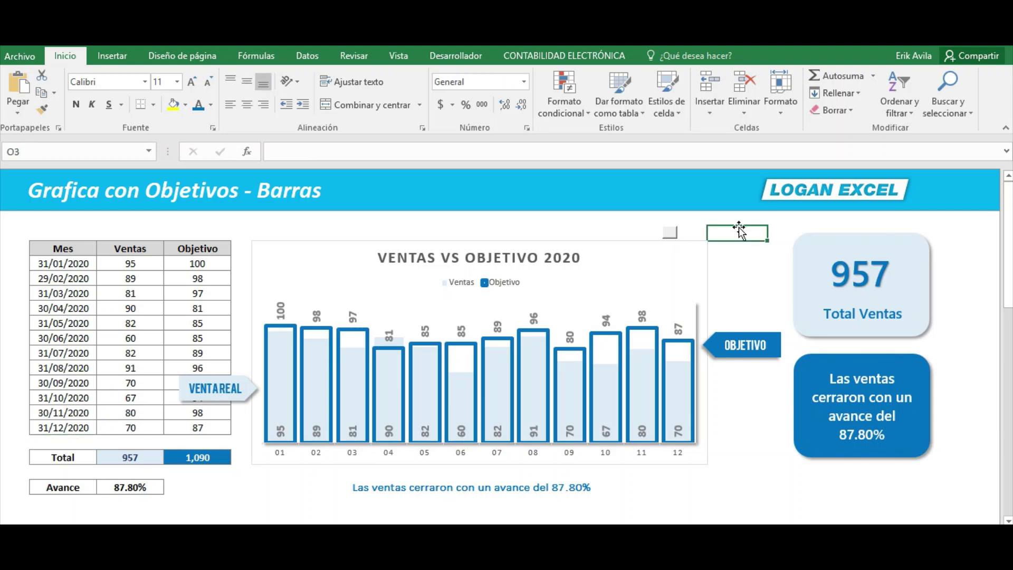
key("F9")
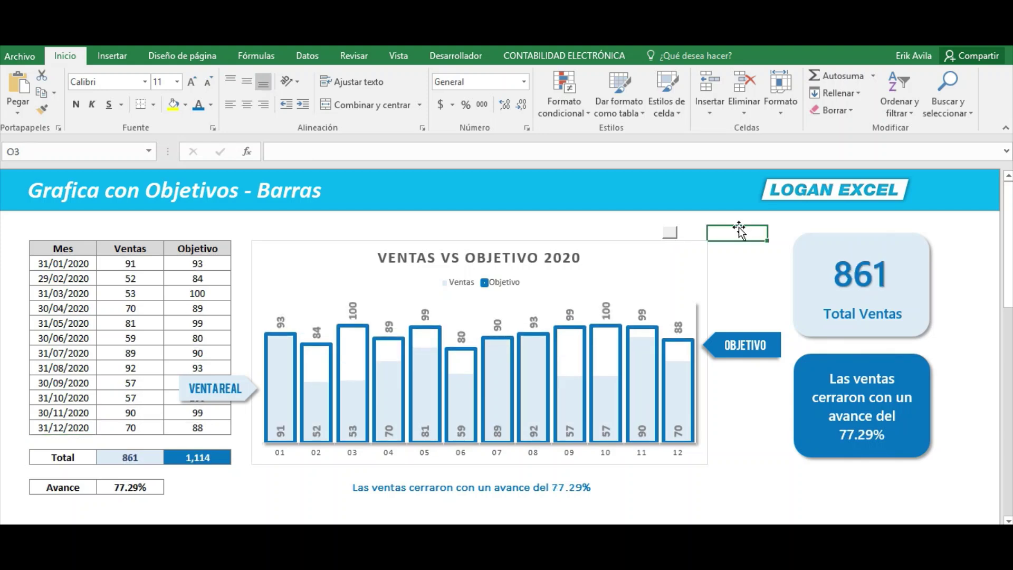
key("F9")
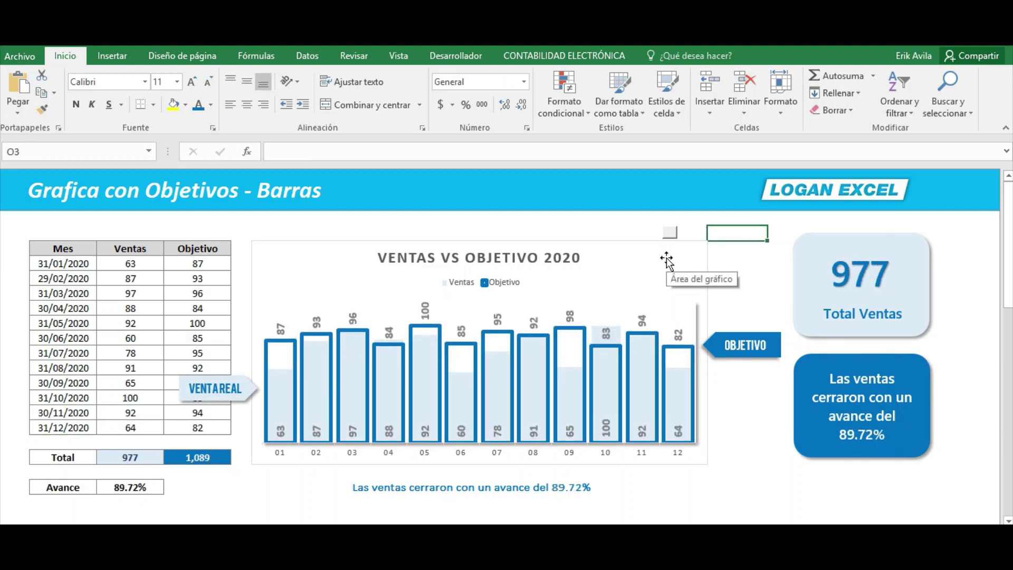
key("ctrl+Page_Down")
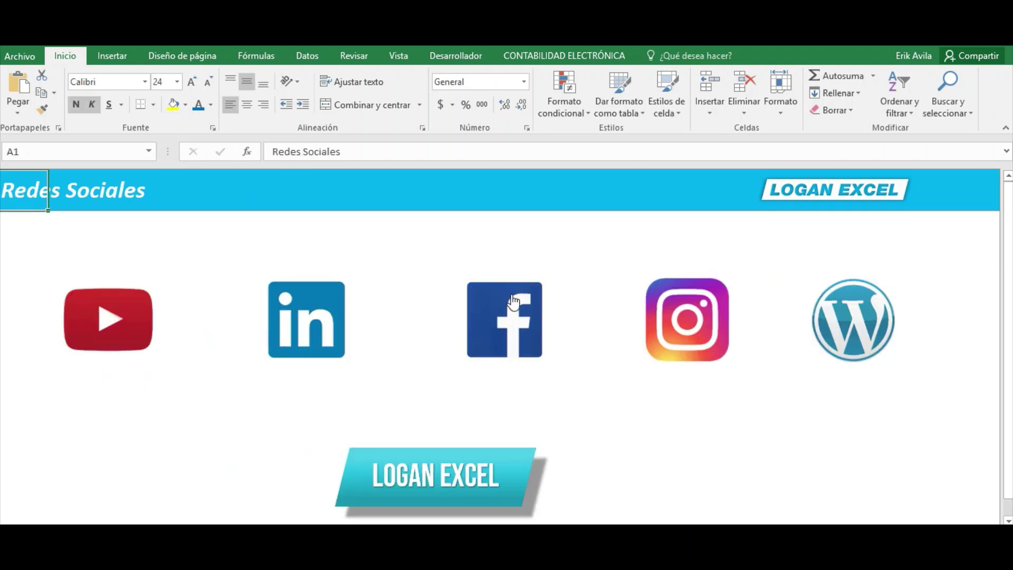
scroll(791, 451, "down", 1)
scroll(806, 454, "down", 1)
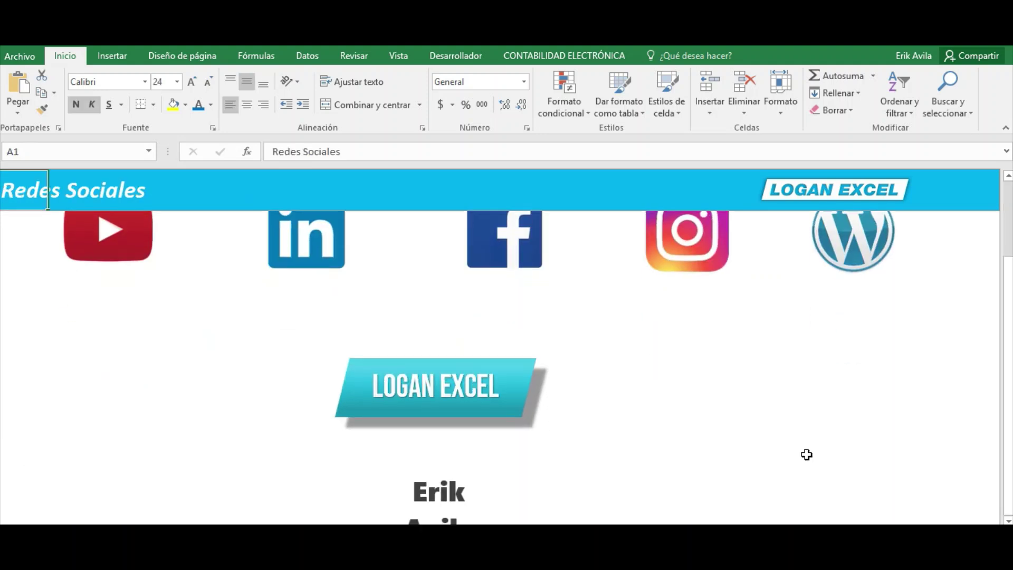
scroll(806, 454, "down", 1)
scroll(806, 455, "up", 1)
scroll(806, 455, "up", 1)
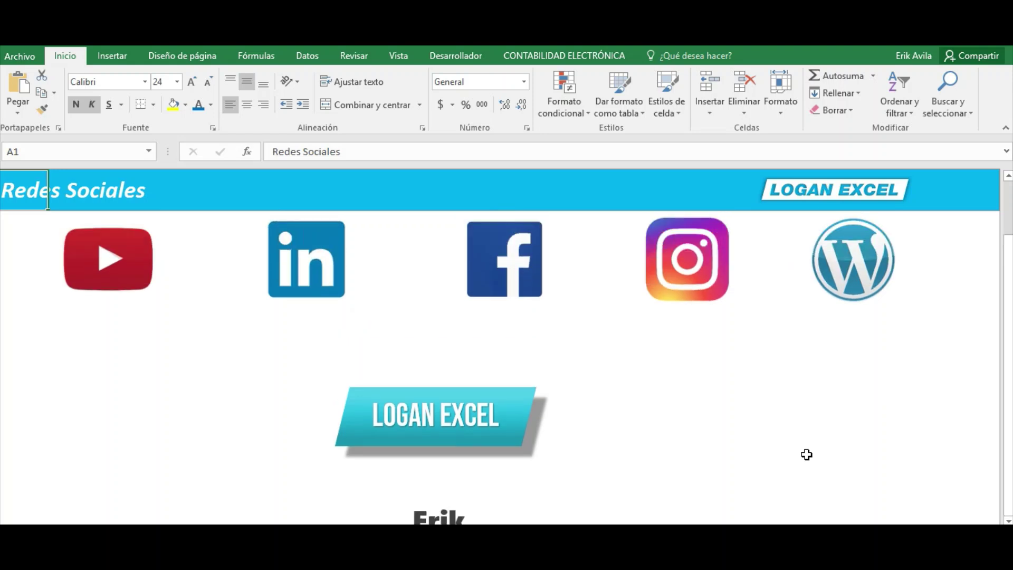
scroll(806, 455, "up", 1)
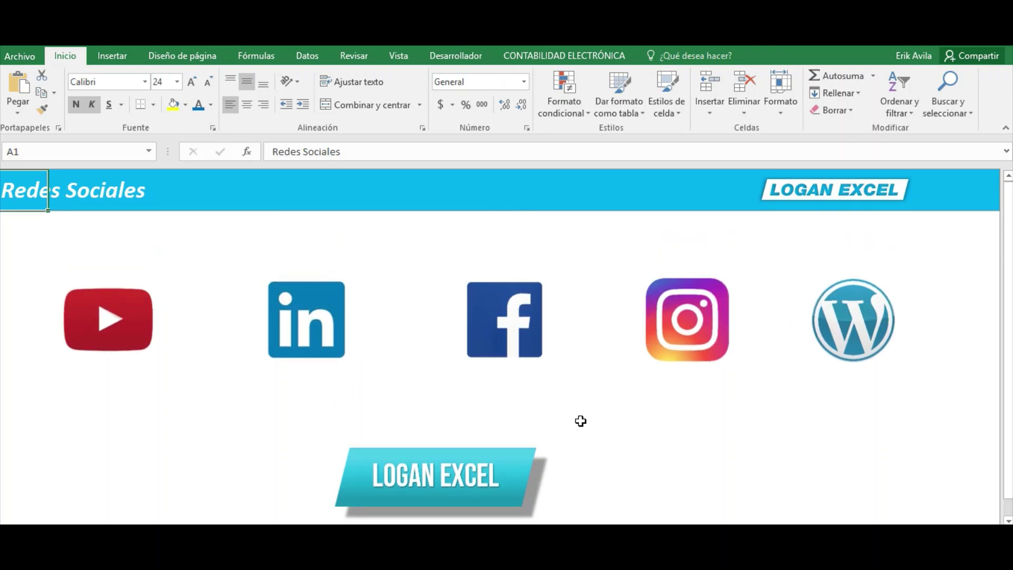